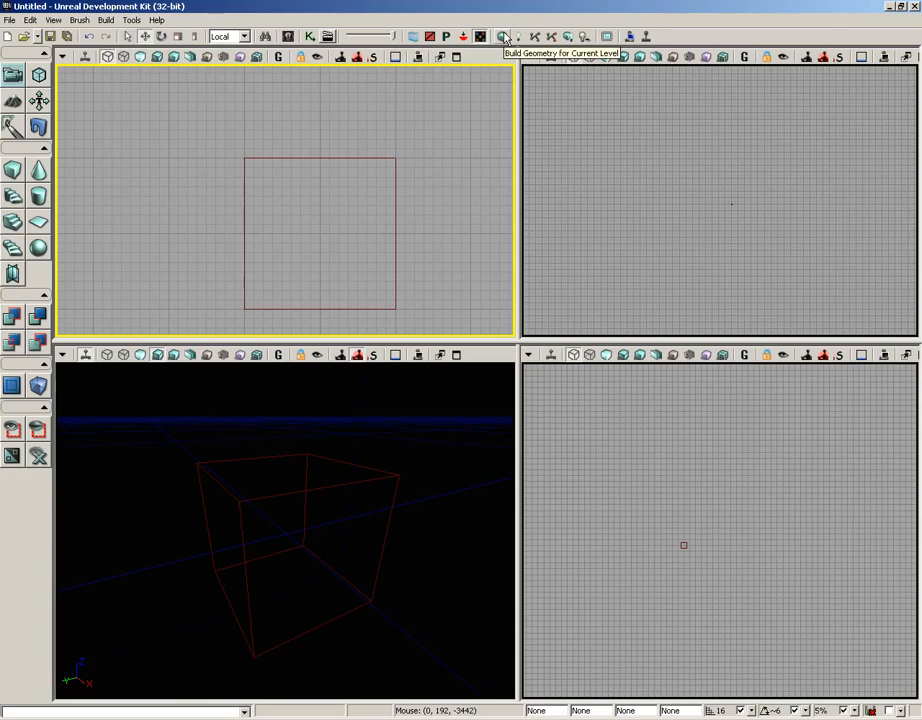
# Add a solid CSG cube to the level from the red builder brush
pyautogui.click(327, 488)
pyautogui.moveTo(457, 473)
pyautogui.mouseDown()
pyautogui.moveTo(435, 570)
pyautogui.moveTo(438, 531)
pyautogui.mouseUp()
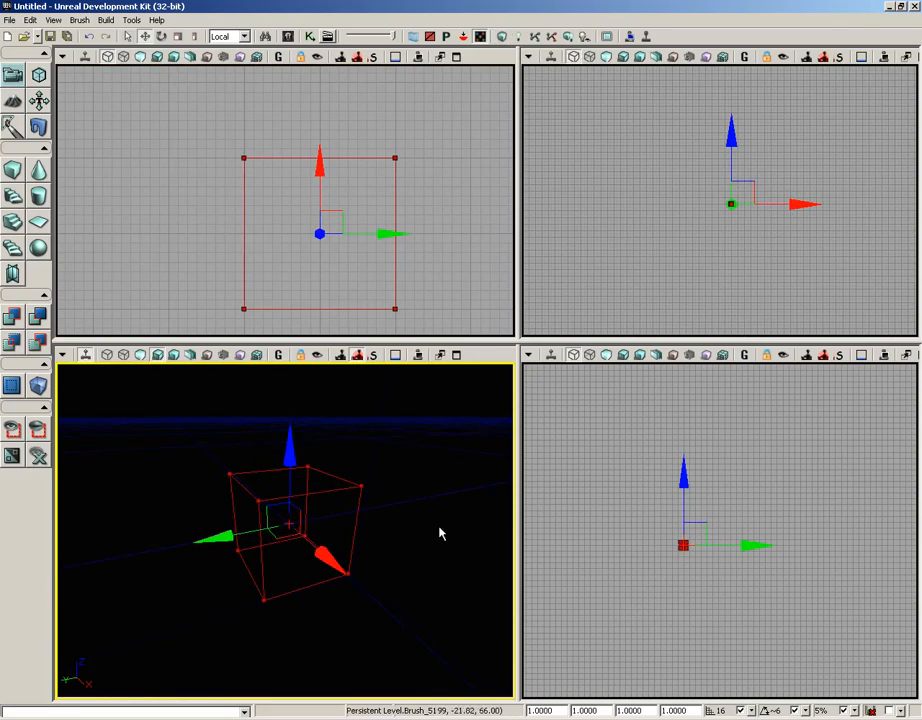
pyautogui.click(14, 320)
# Move the builder brush along the Y axis clear of the added cube, and display the perspective view unlit
pyautogui.moveTo(222, 537); pyautogui.dragTo(52, 540)
pyautogui.click(279, 431)
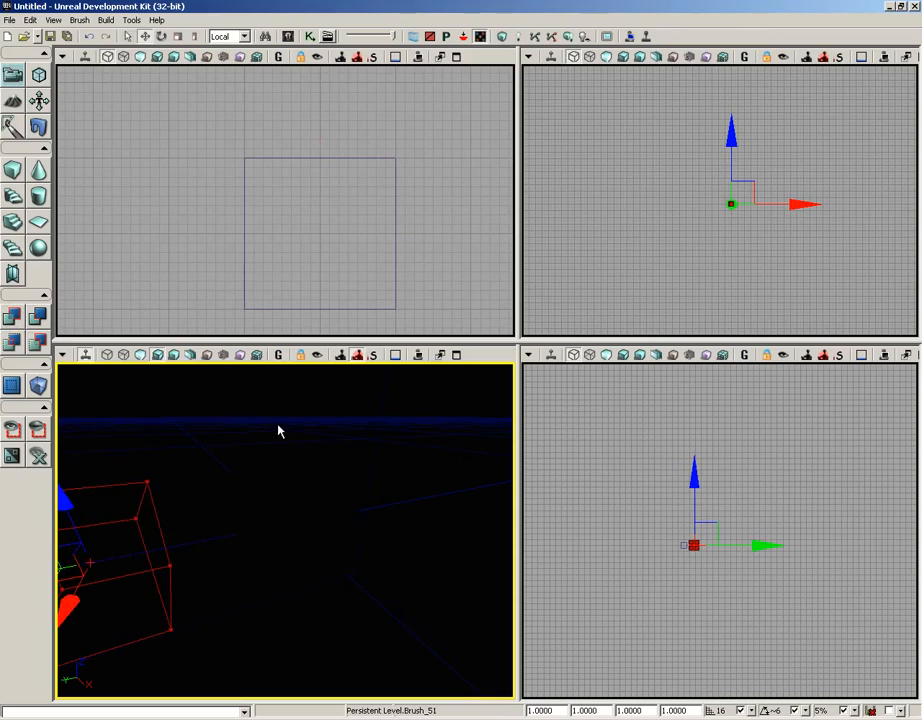
pyautogui.click(142, 357)
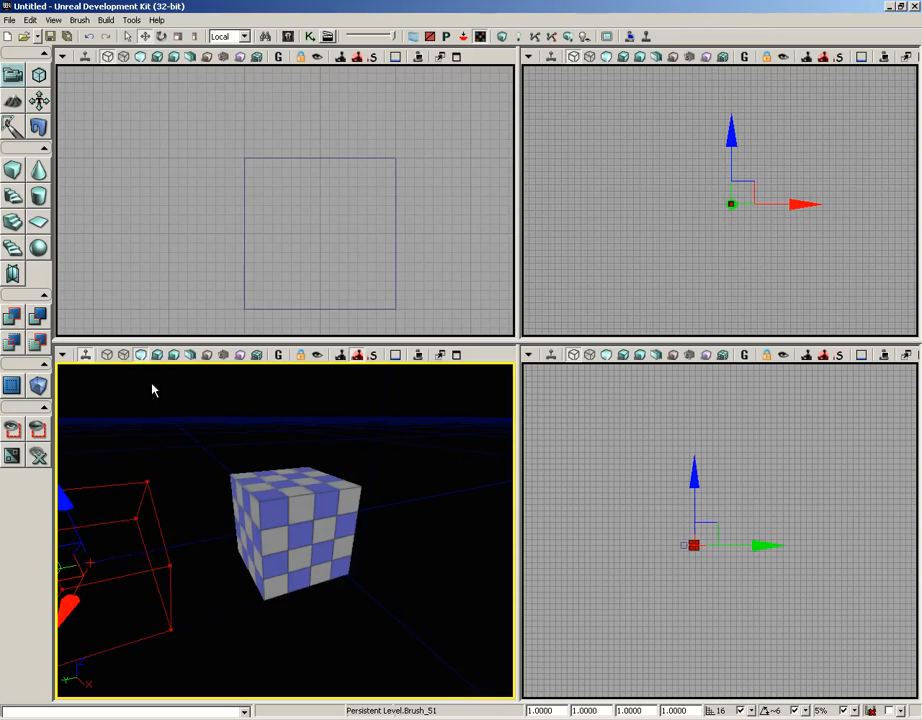
pyautogui.moveTo(258, 445); pyautogui.dragTo(212, 486)
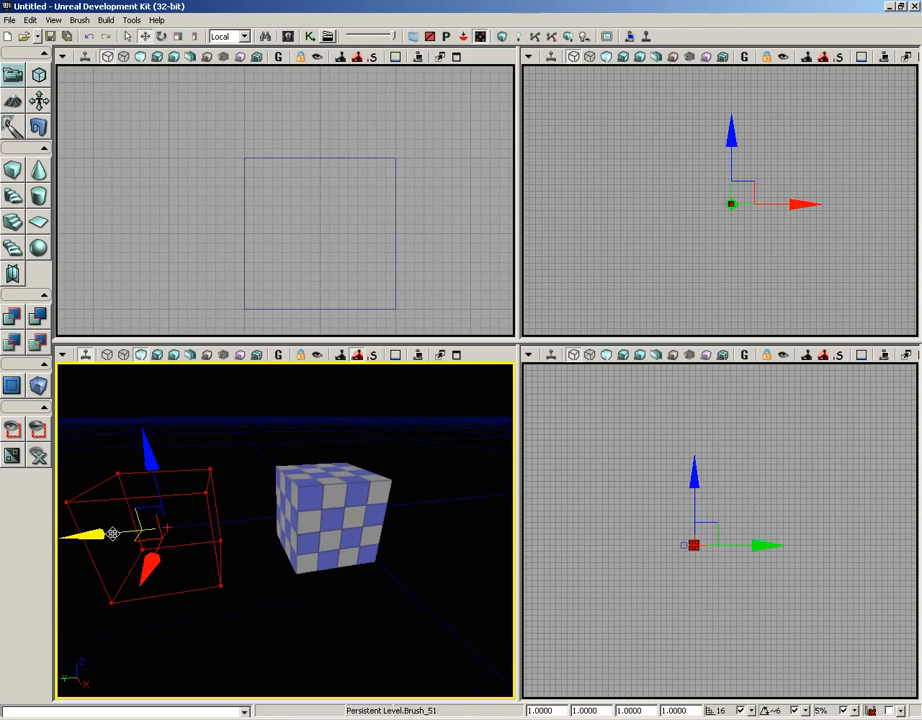
pyautogui.moveTo(113, 535); pyautogui.dragTo(20, 537)
pyautogui.moveTo(322, 411); pyautogui.dragTo(354, 364)
pyautogui.moveTo(329, 420); pyautogui.dragTo(329, 410)
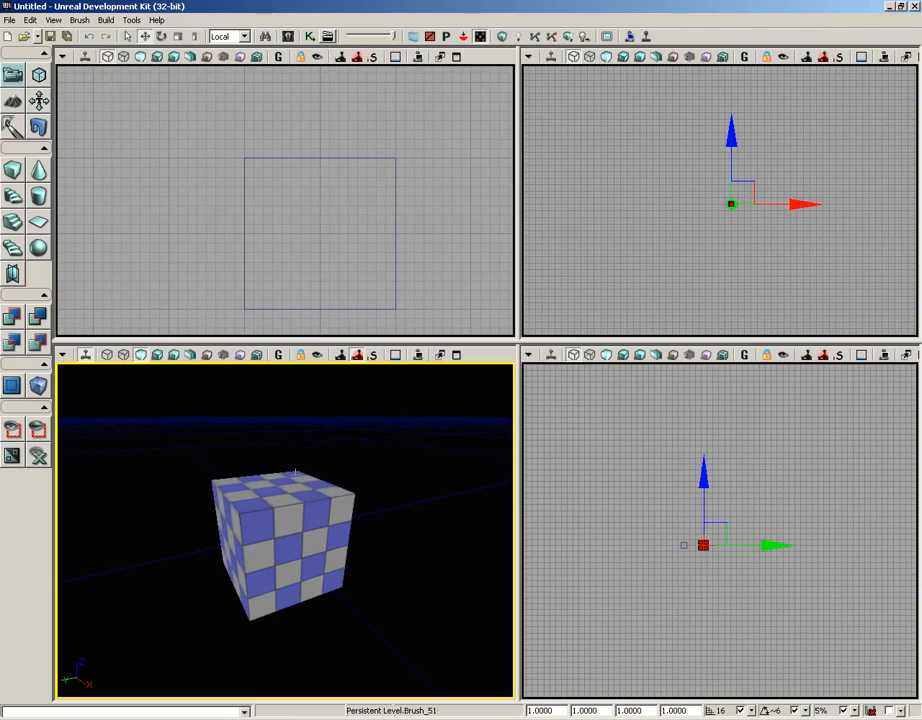
# Move the added cube brush along the Y axis away from the builder brush and rebuild the level geometry
pyautogui.click(397, 229)
pyautogui.moveTo(436, 294)
pyautogui.mouseDown()
pyautogui.moveTo(364, 298)
pyautogui.moveTo(405, 253)
pyautogui.mouseUp()
pyautogui.moveTo(377, 212); pyautogui.dragTo(163, 243)
pyautogui.moveTo(251, 519)
pyautogui.mouseDown()
pyautogui.moveTo(171, 597)
pyautogui.moveTo(332, 594)
pyautogui.mouseUp()
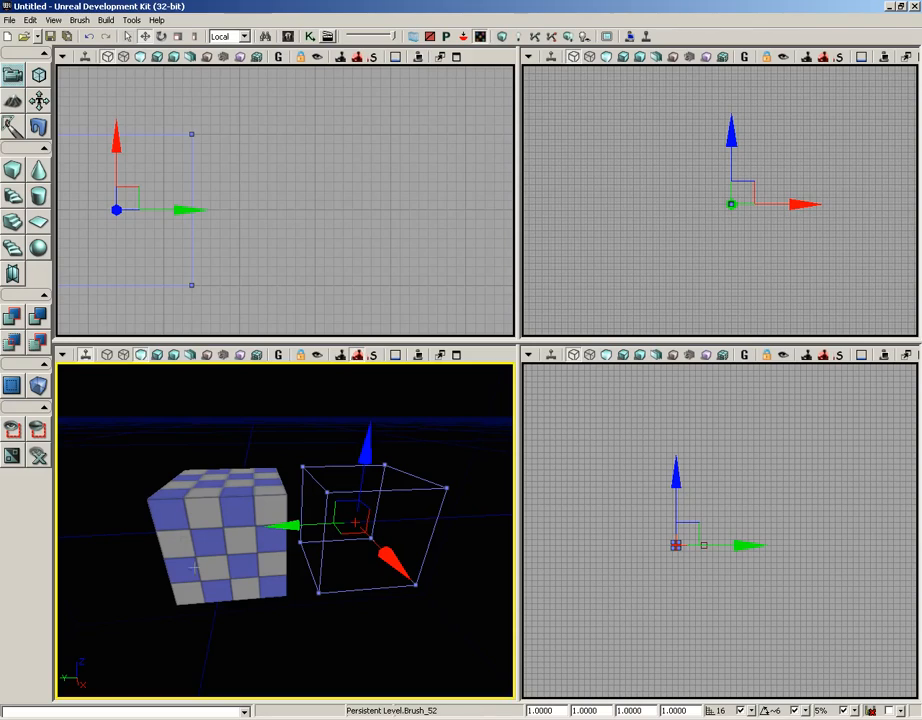
pyautogui.click(503, 37)
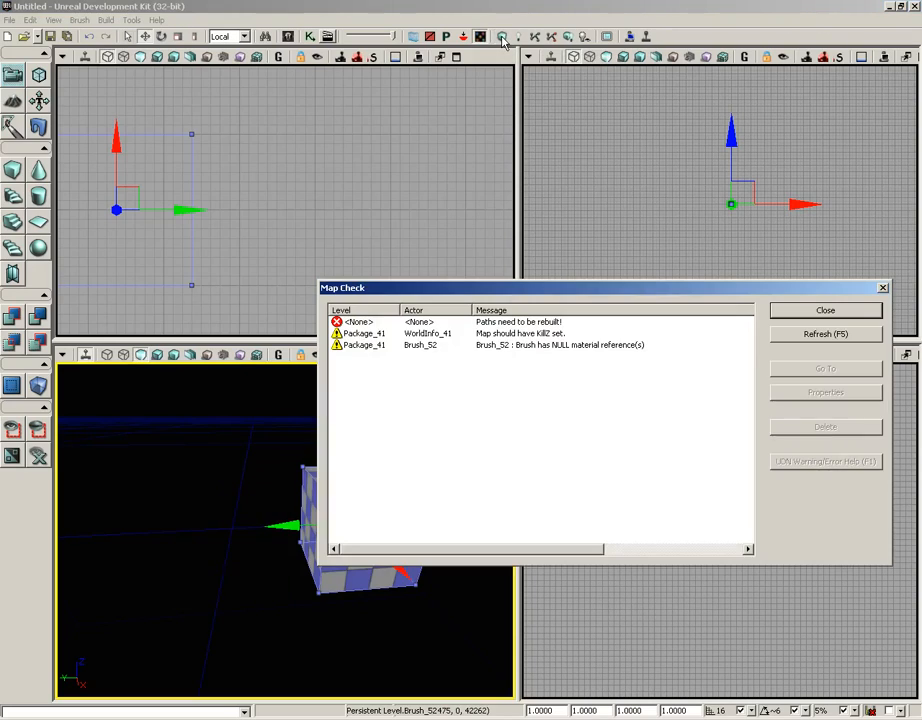
pyautogui.click(883, 290)
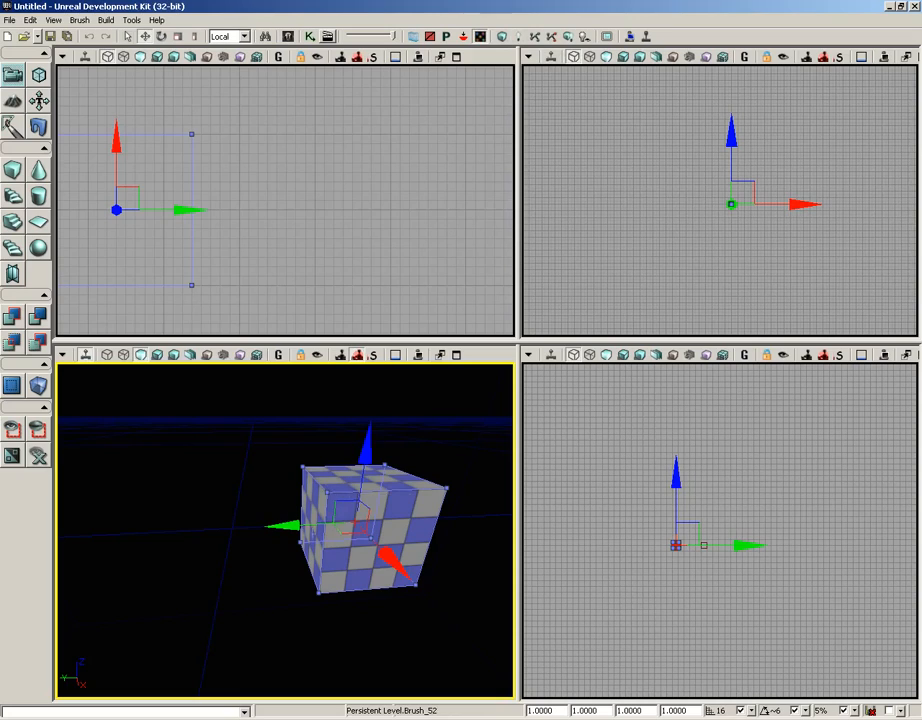
# Delete the added cube brush from the level
pyautogui.click(292, 494)
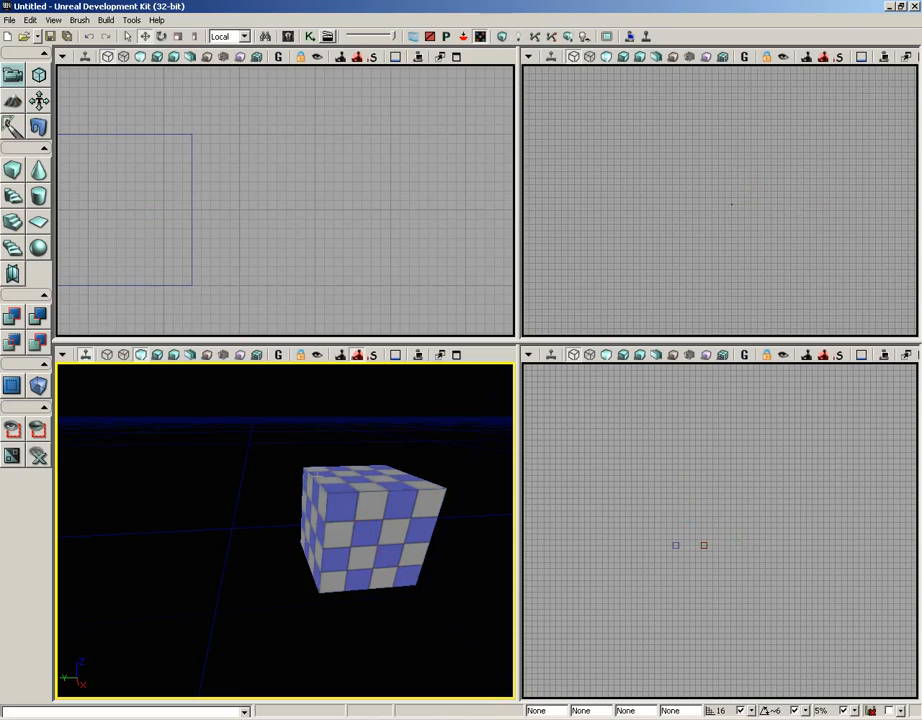
pyautogui.click(191, 250)
pyautogui.press('Delete')
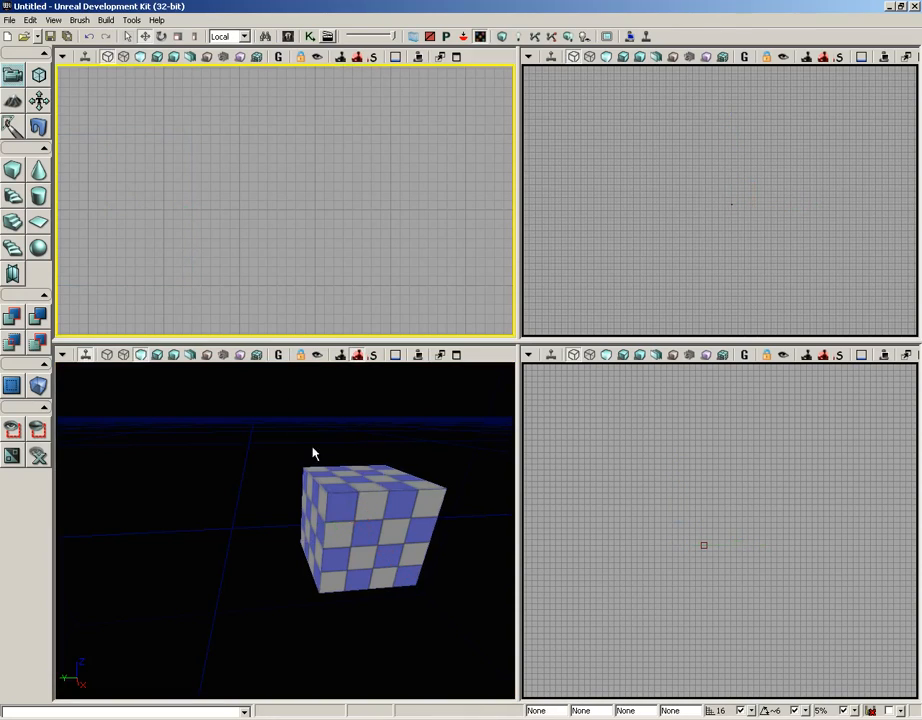
# Rebuild the builder brush as a flat cube with X 1024, Y 1024 and Z 32
pyautogui.moveTo(346, 424); pyautogui.dragTo(113, 403, button='right')
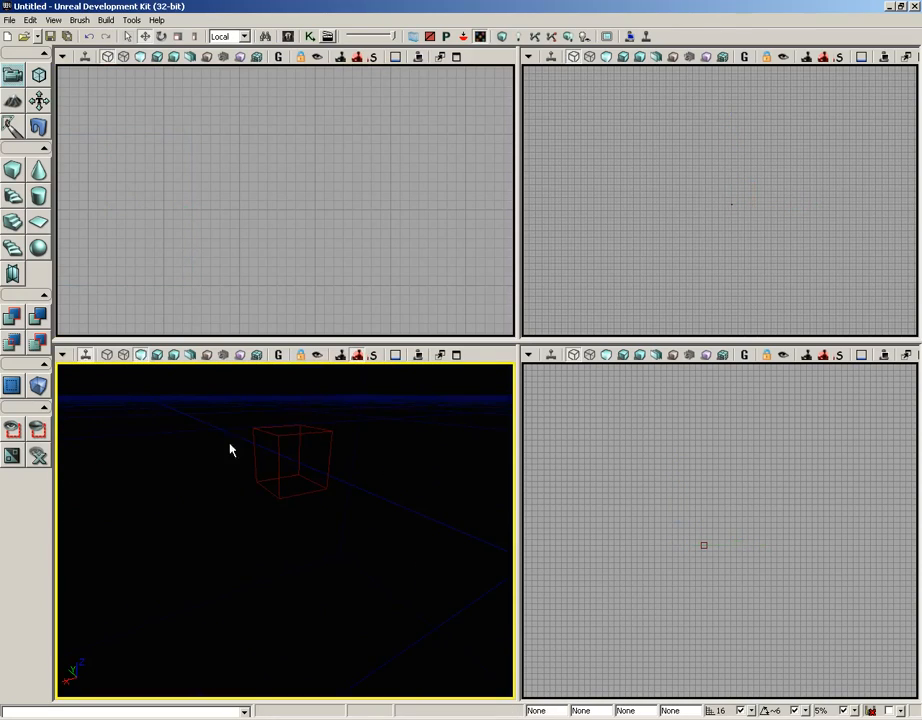
pyautogui.click(277, 440)
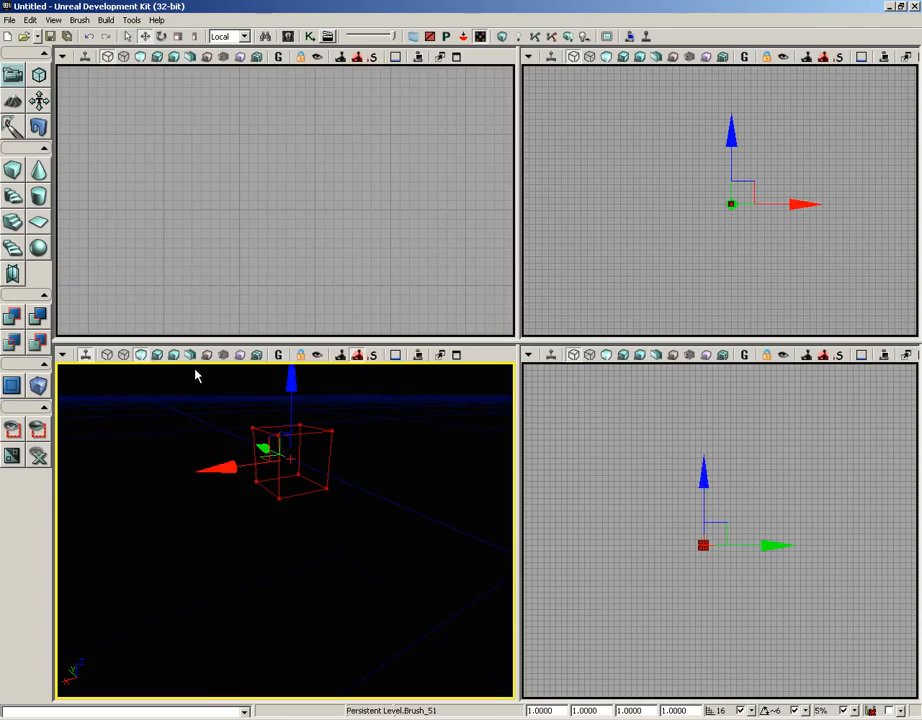
pyautogui.rightClick(15, 176)
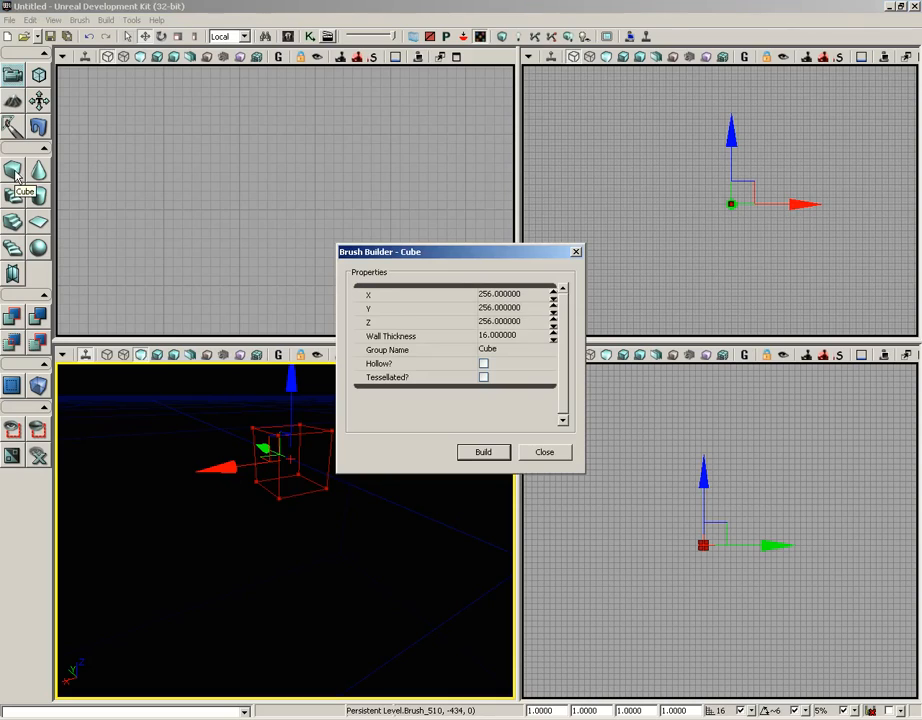
pyautogui.click(512, 294)
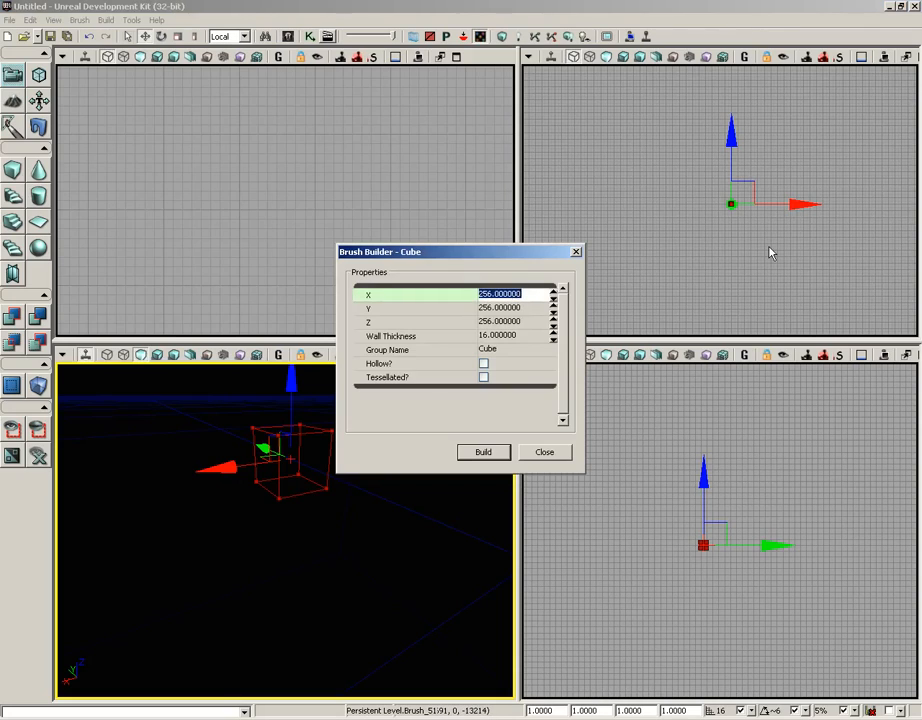
pyautogui.write('1024')
pyautogui.press('Tab')
pyautogui.write('1024')
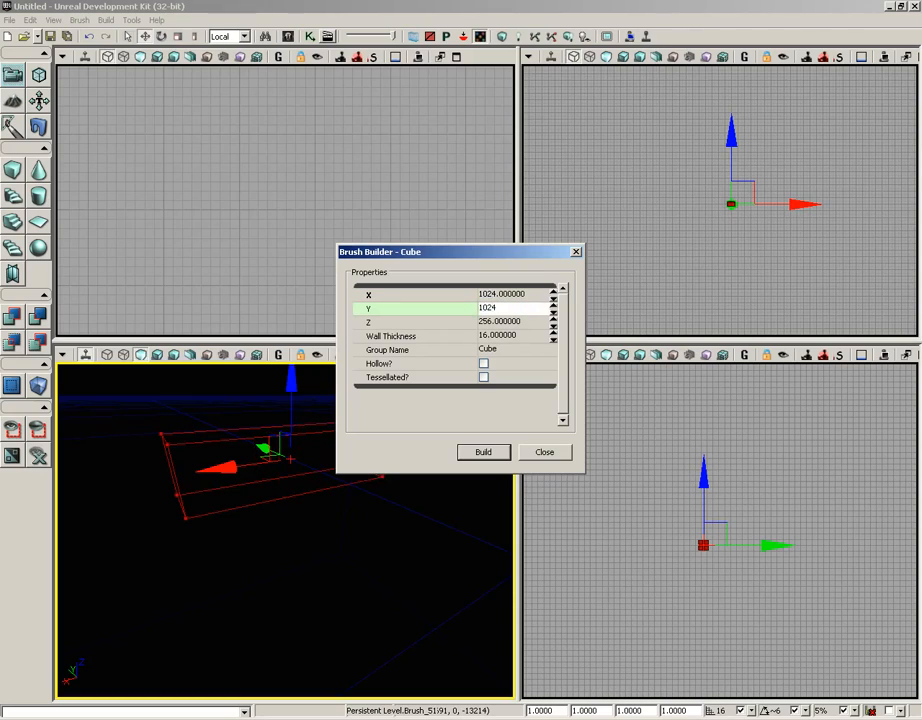
pyautogui.press('Tab')
pyautogui.write('32')
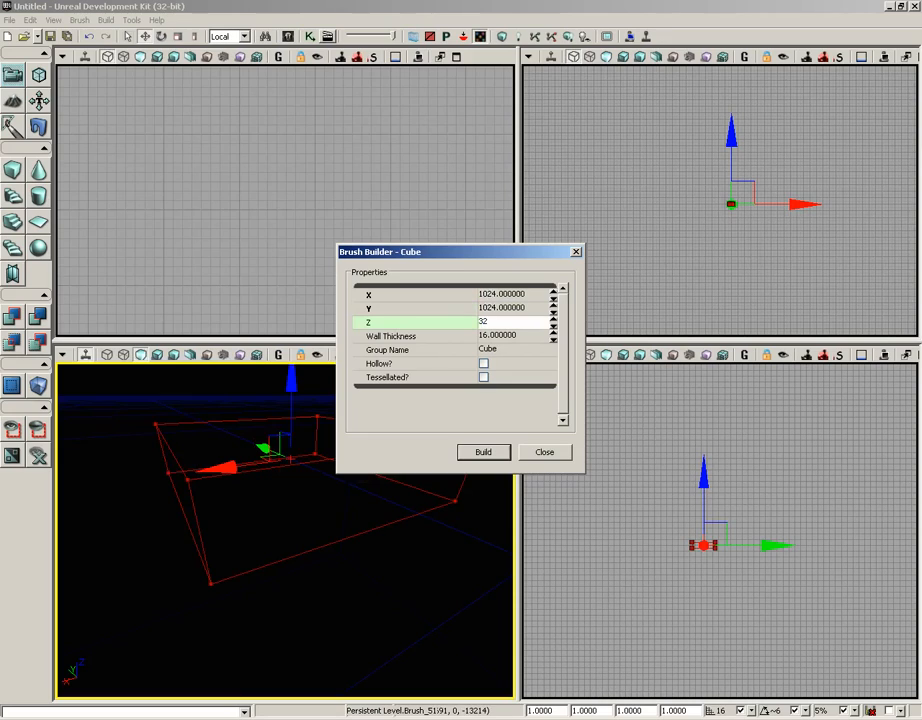
pyautogui.click(495, 455)
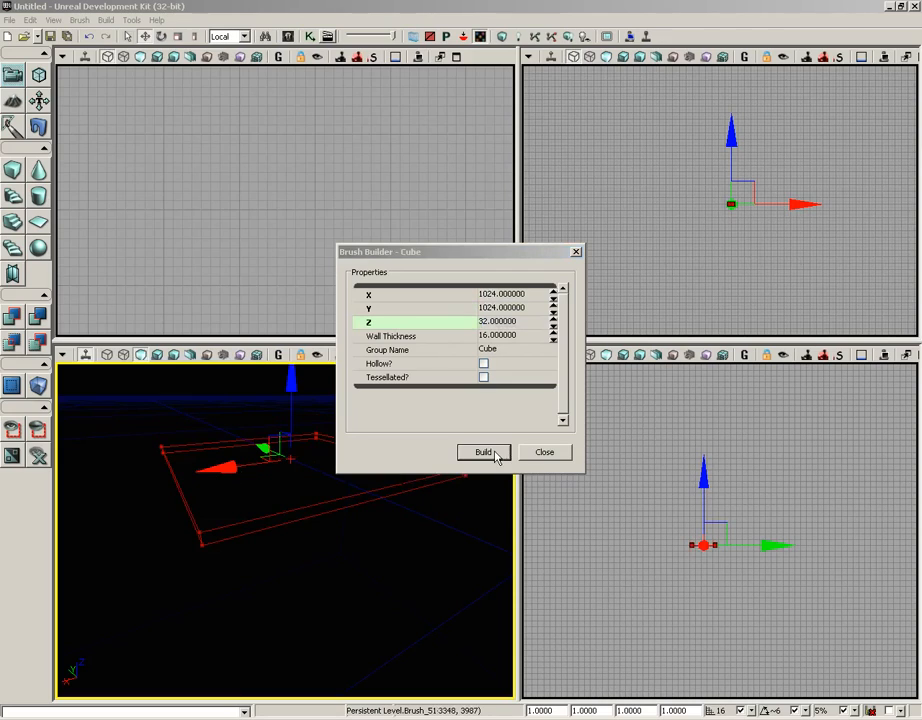
pyautogui.click(550, 460)
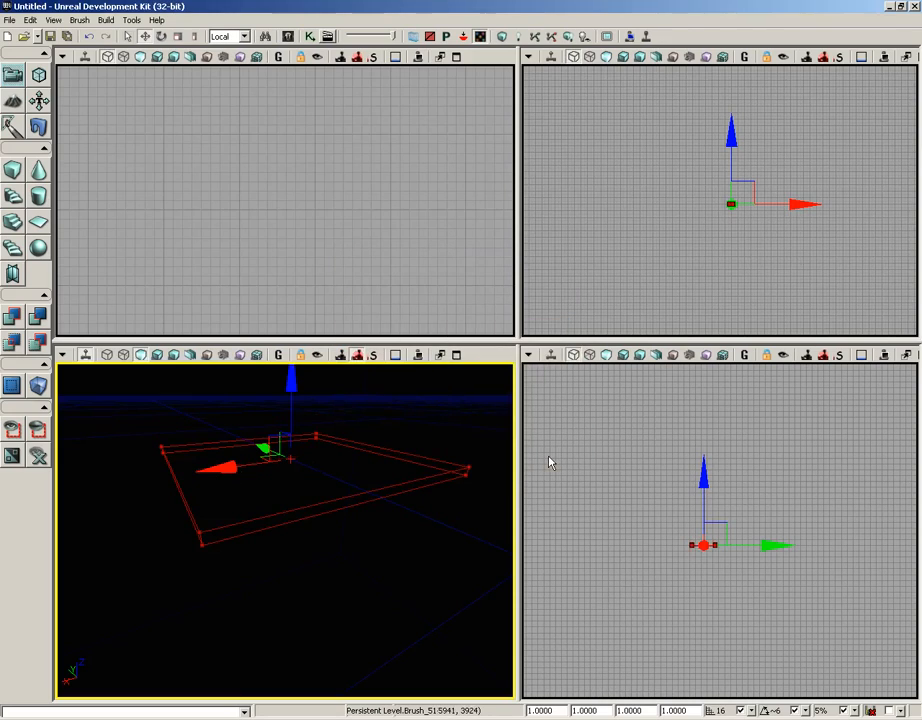
# Add the flat builder brush to the level as a solid CSG floor
pyautogui.click(9, 320)
pyautogui.scroll(5, 340, 379)
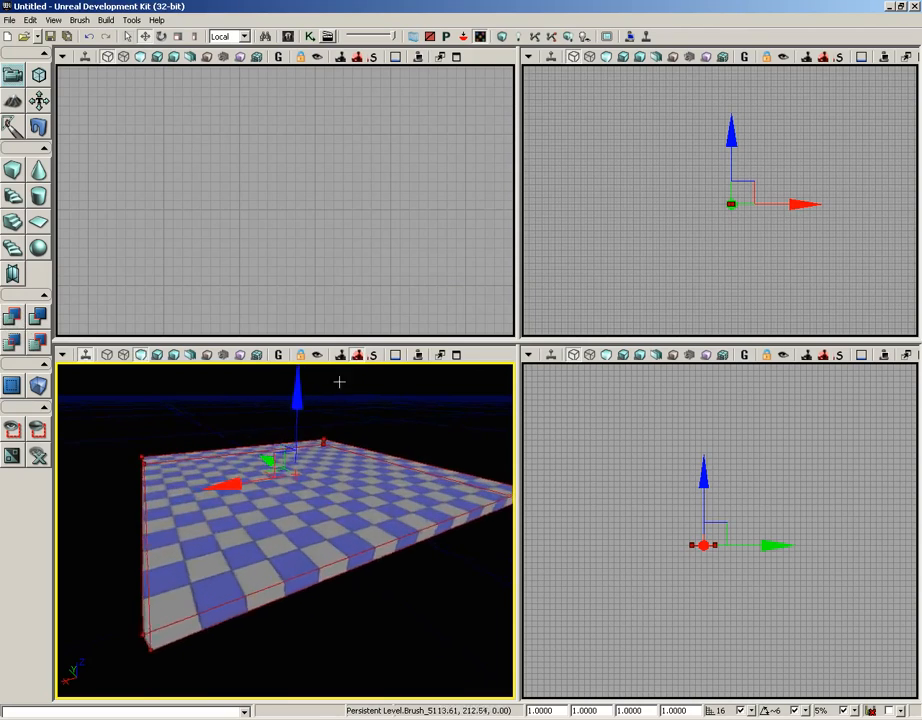
pyautogui.moveTo(340, 363); pyautogui.dragTo(327, 345)
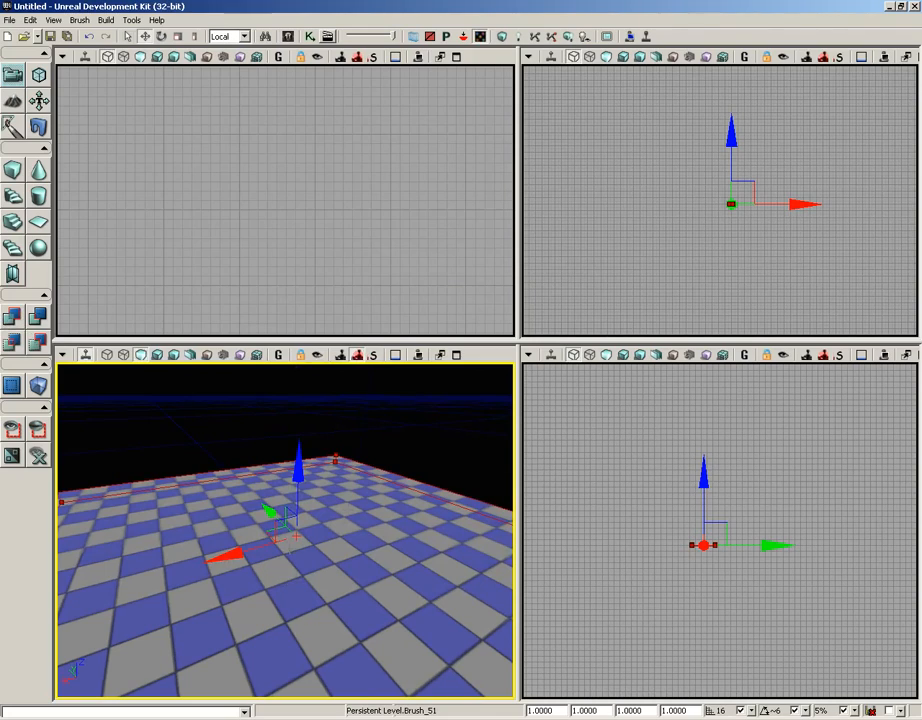
# Place a point light on the floor, show the perspective view lit, and raise the light well above the surface
pyautogui.click(279, 548)
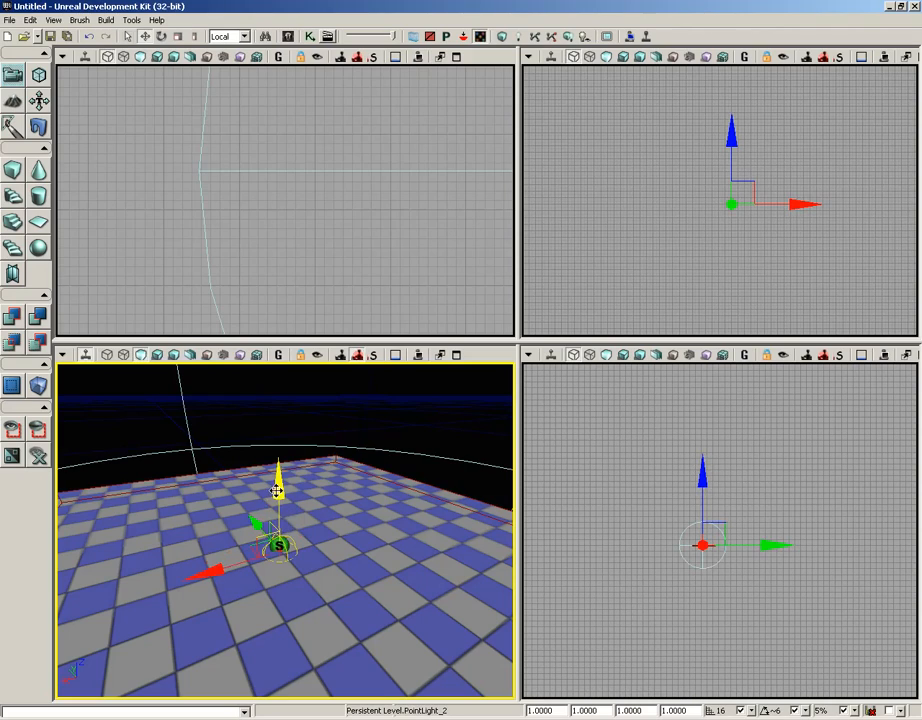
pyautogui.click(161, 362)
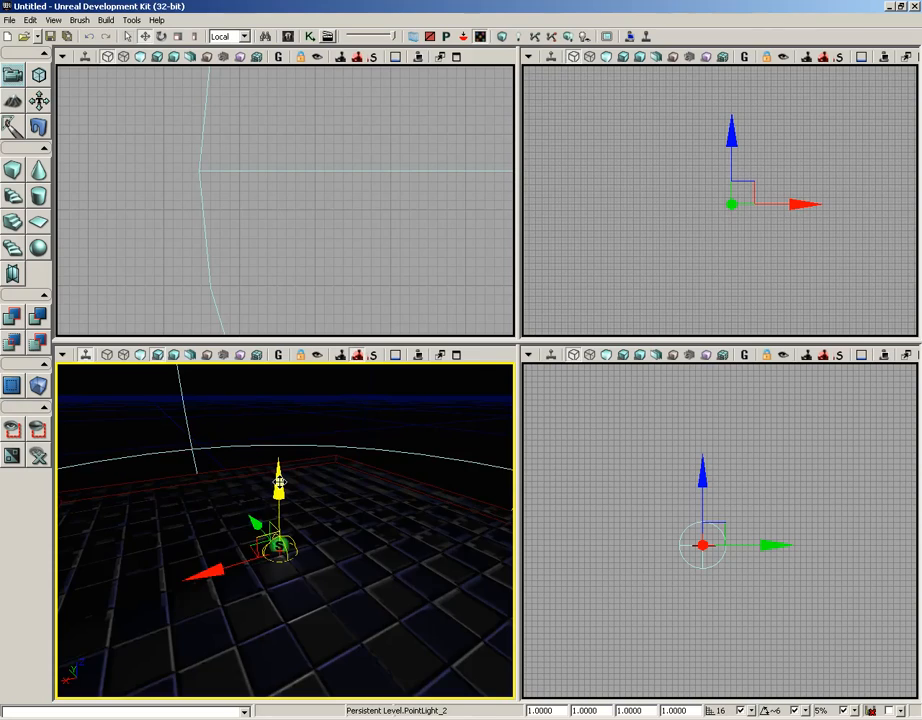
pyautogui.moveTo(279, 483); pyautogui.dragTo(281, 329)
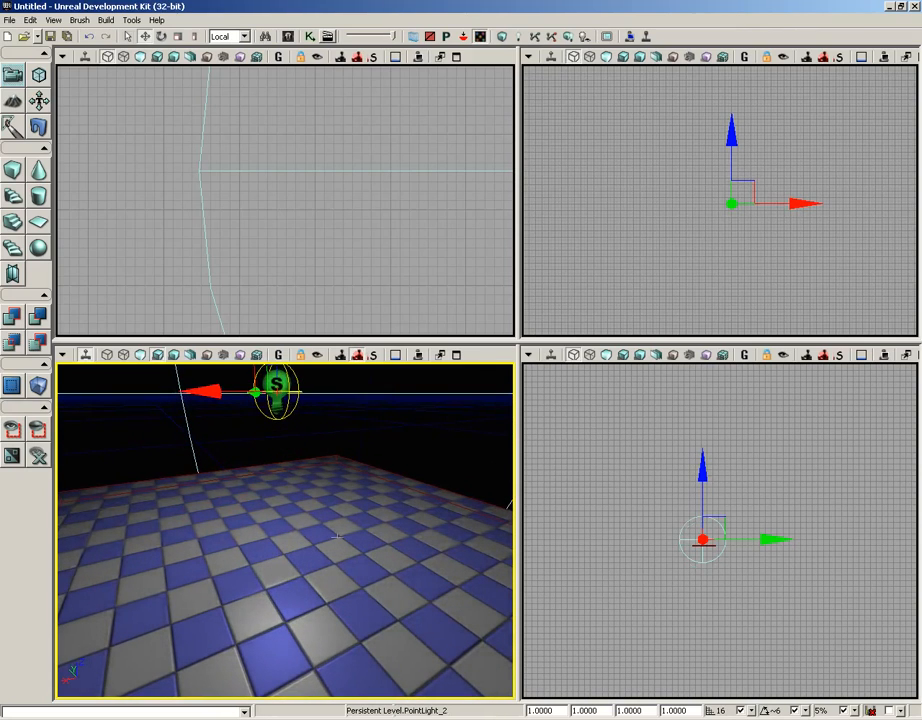
pyautogui.moveTo(349, 495)
pyautogui.mouseDown()
pyautogui.moveTo(372, 504)
pyautogui.moveTo(377, 564)
pyautogui.moveTo(349, 494)
pyautogui.mouseUp()
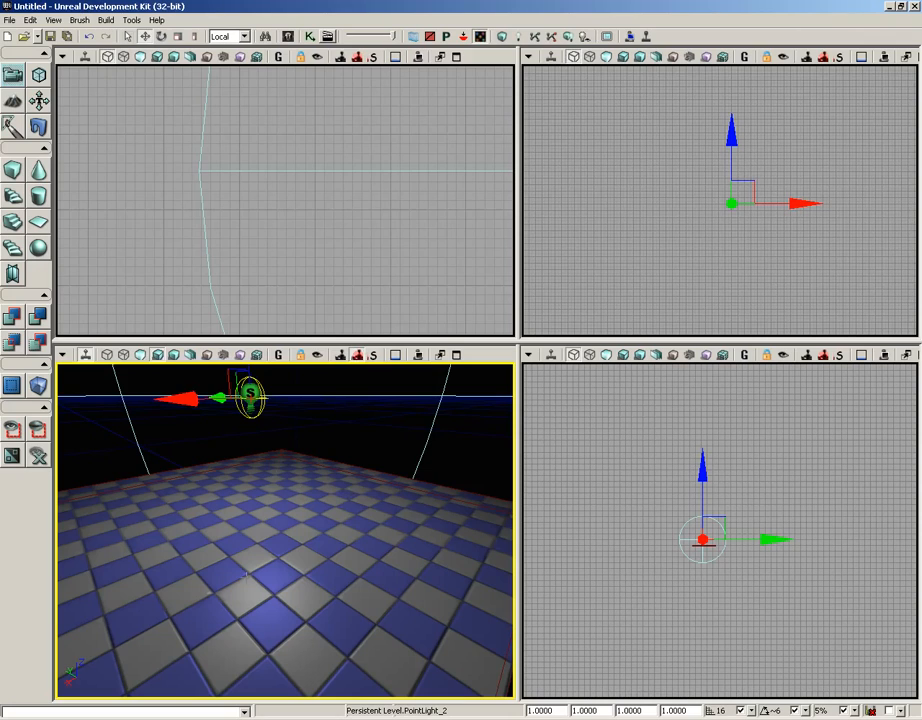
# Play-test the level from the middle of the floor, fire a few shots to check the lighting, and exit
pyautogui.rightClick(272, 582)
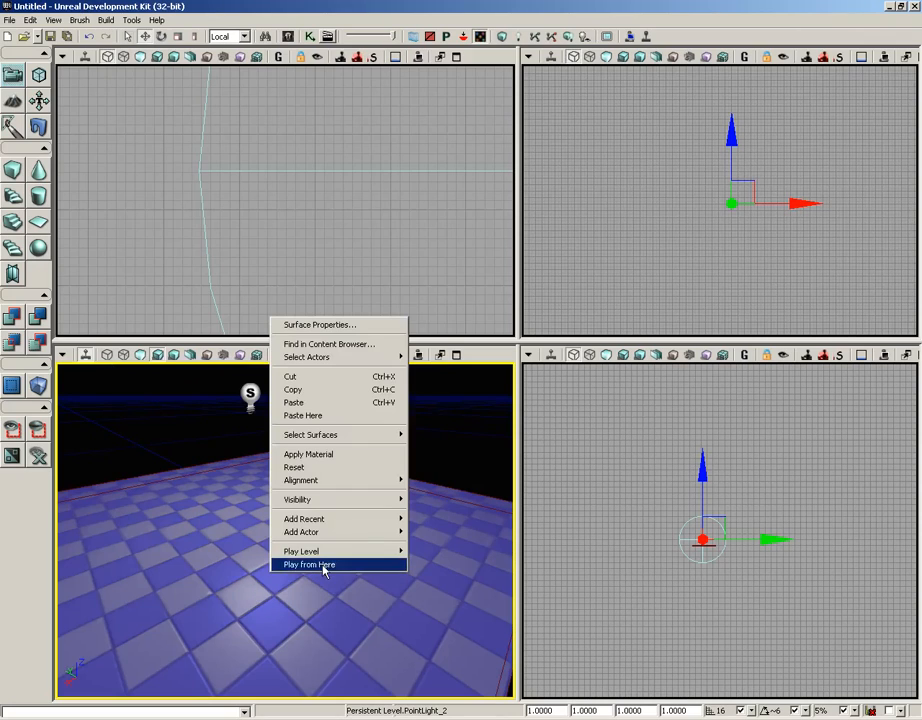
pyautogui.click(301, 564)
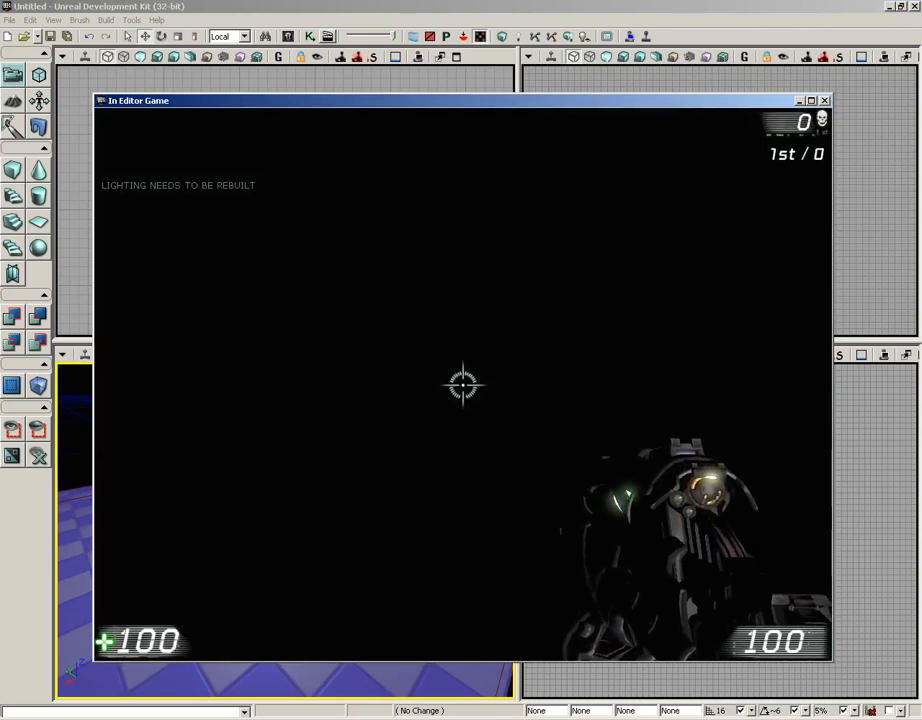
pyautogui.click(462, 384)
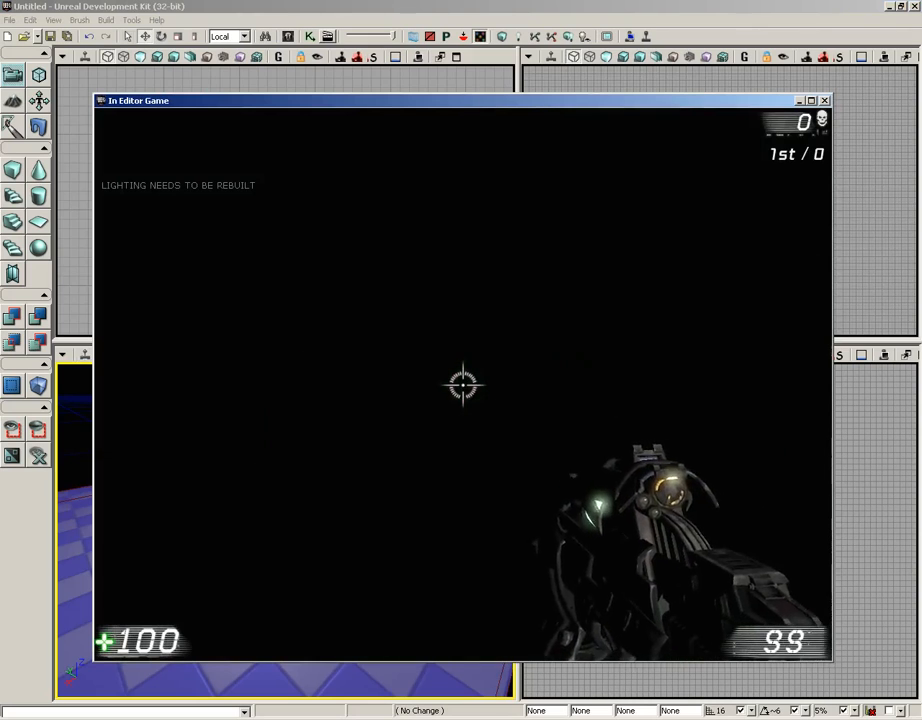
pyautogui.click(462, 384)
pyautogui.click(462, 384)
pyautogui.click(462, 384)
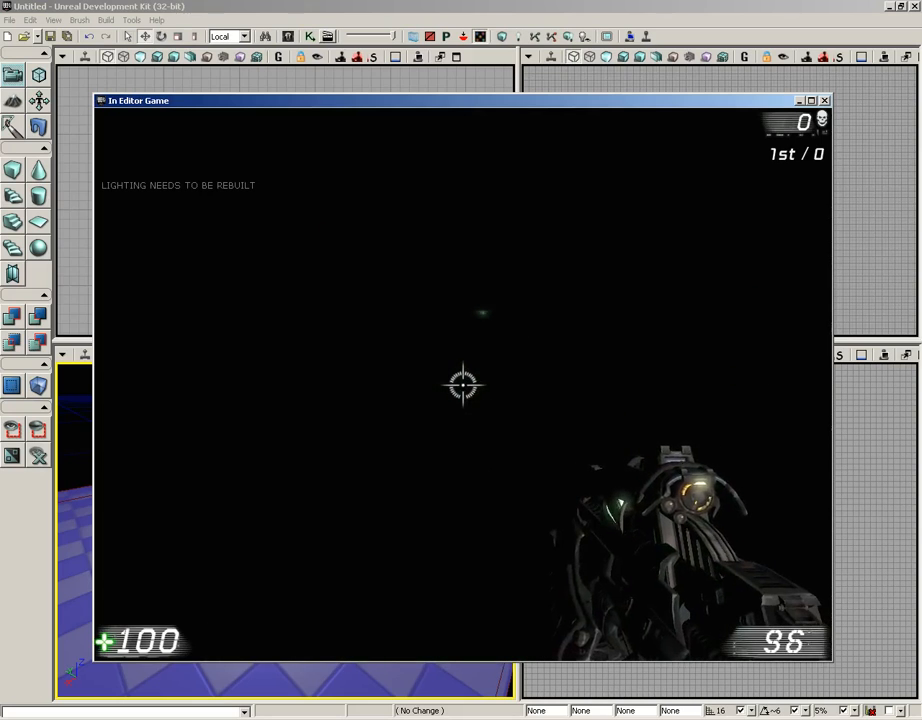
pyautogui.press('Escape')
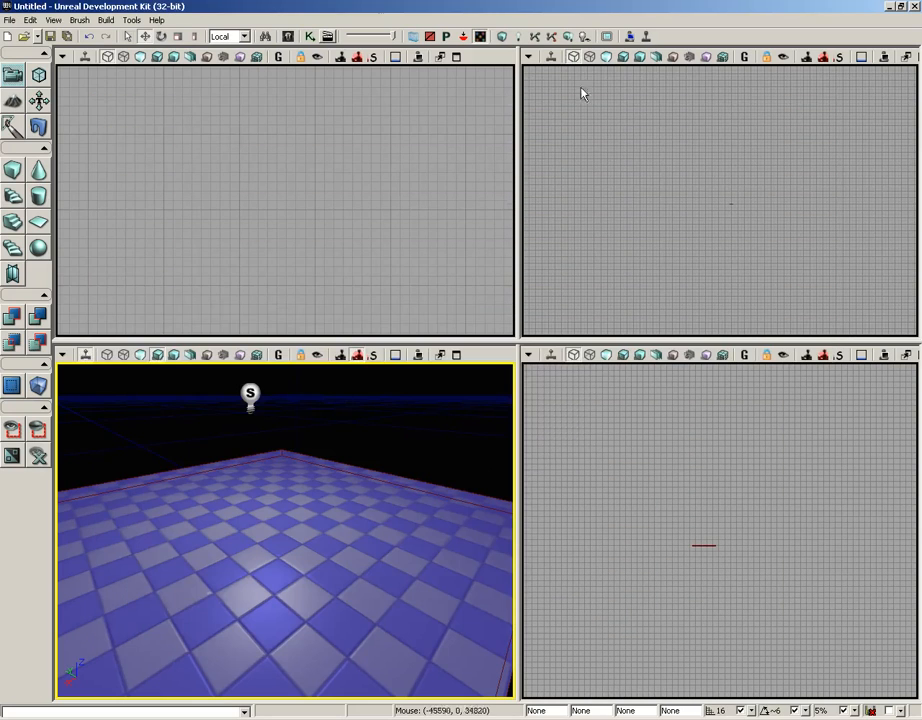
# Build the level lighting at Preview quality with Lightmass enabled and dismiss the build reports
pyautogui.click(518, 37)
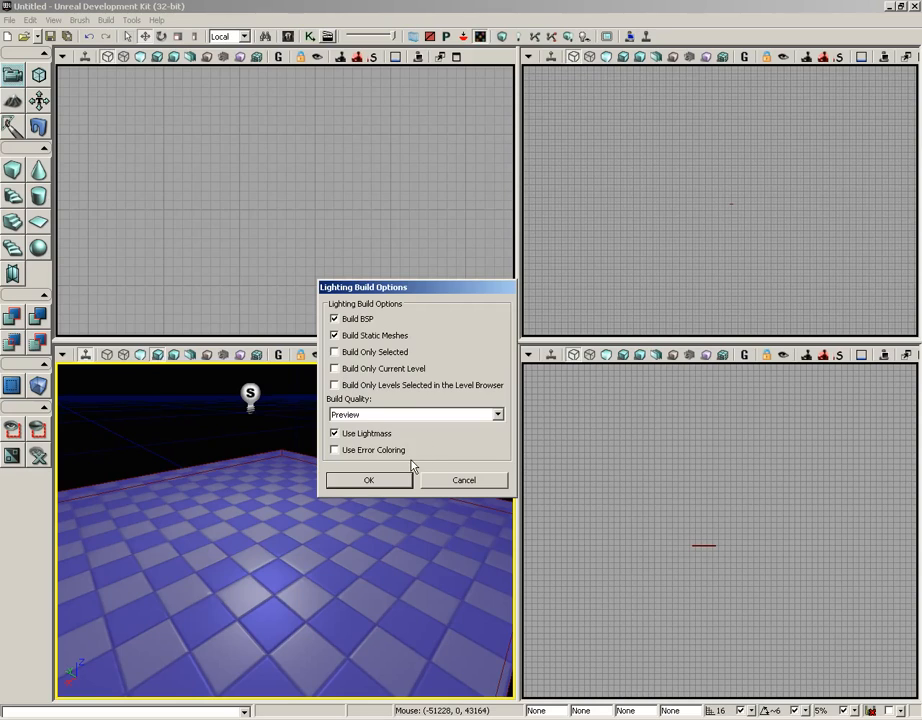
pyautogui.click(360, 415)
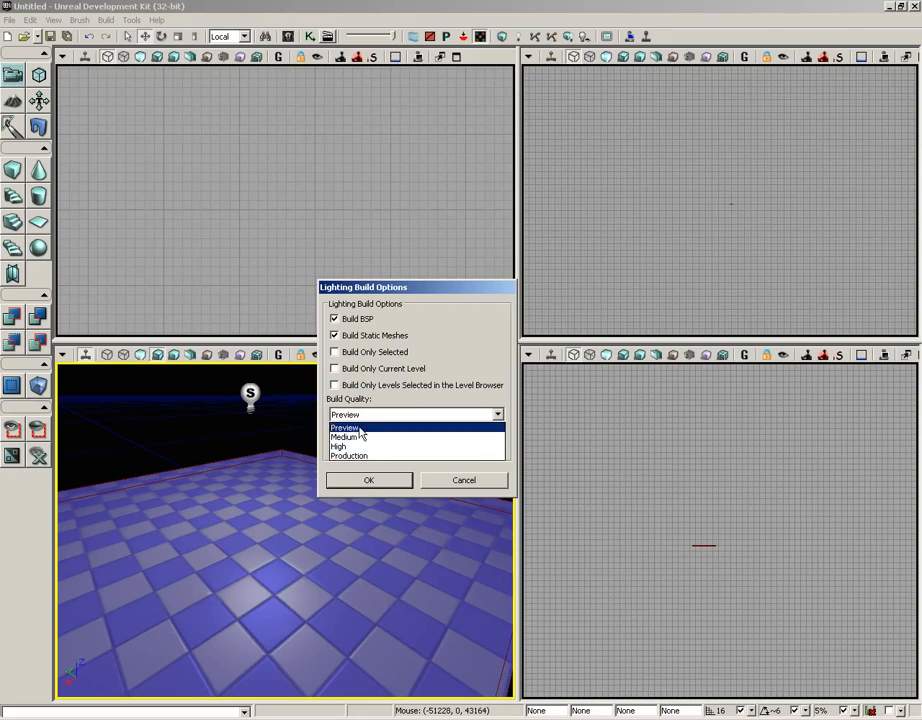
pyautogui.click(360, 427)
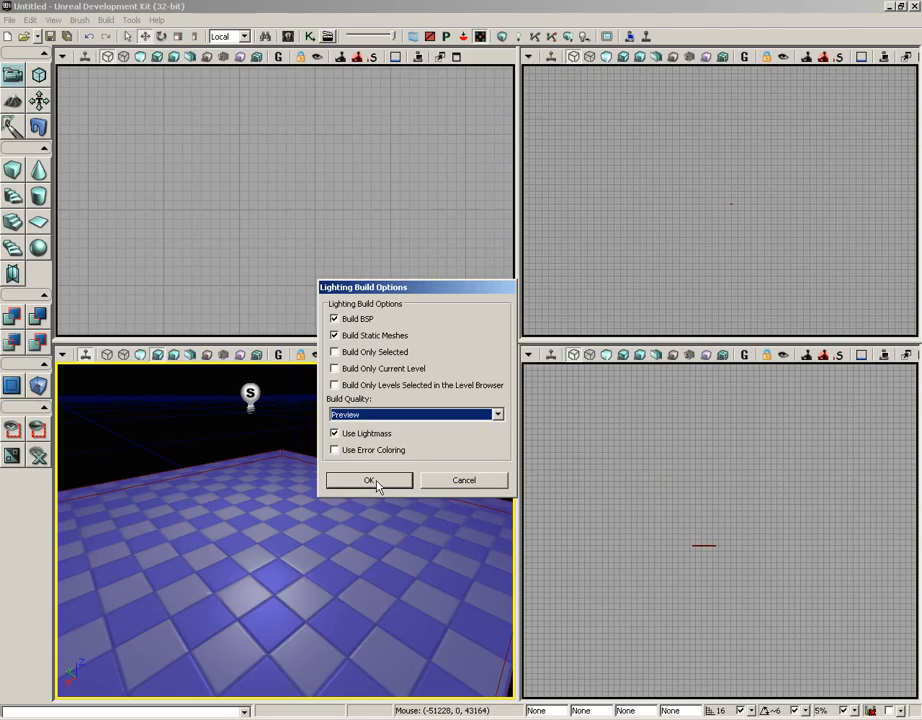
pyautogui.click(370, 481)
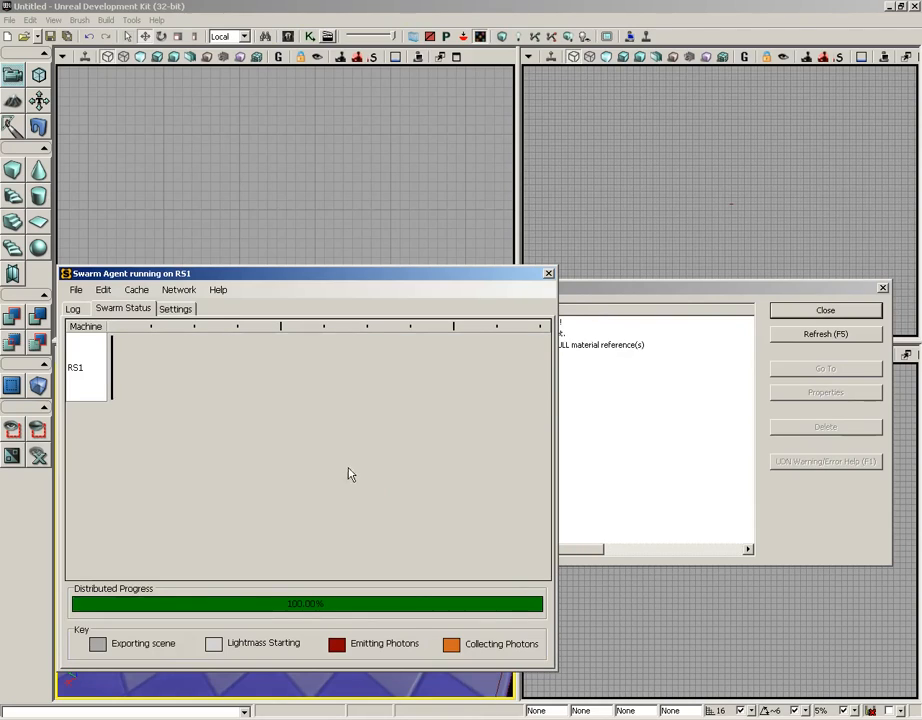
pyautogui.click(548, 273)
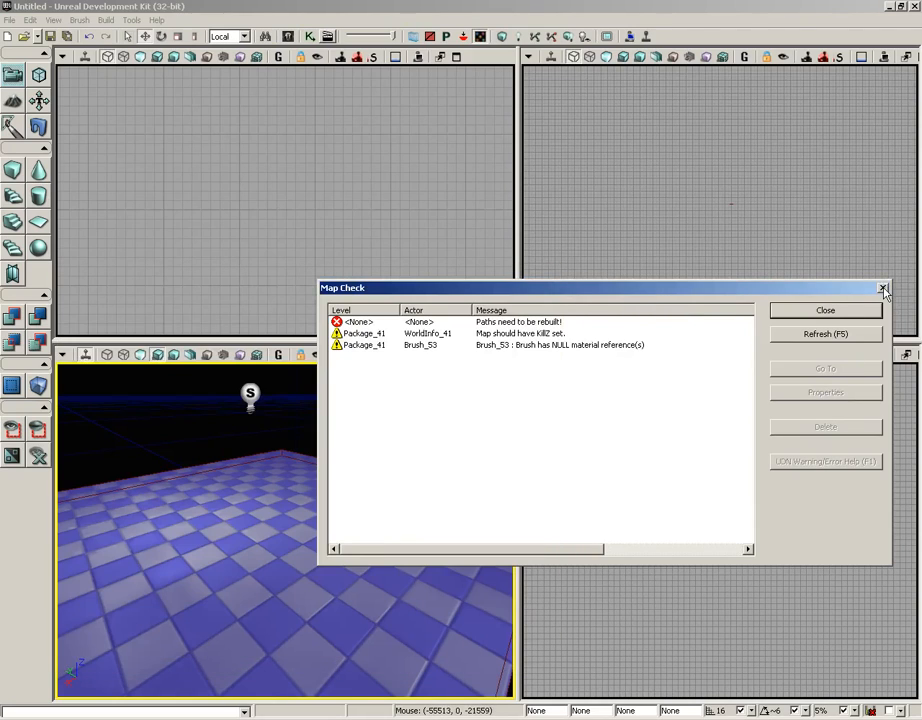
pyautogui.click(883, 289)
pyautogui.click(881, 288)
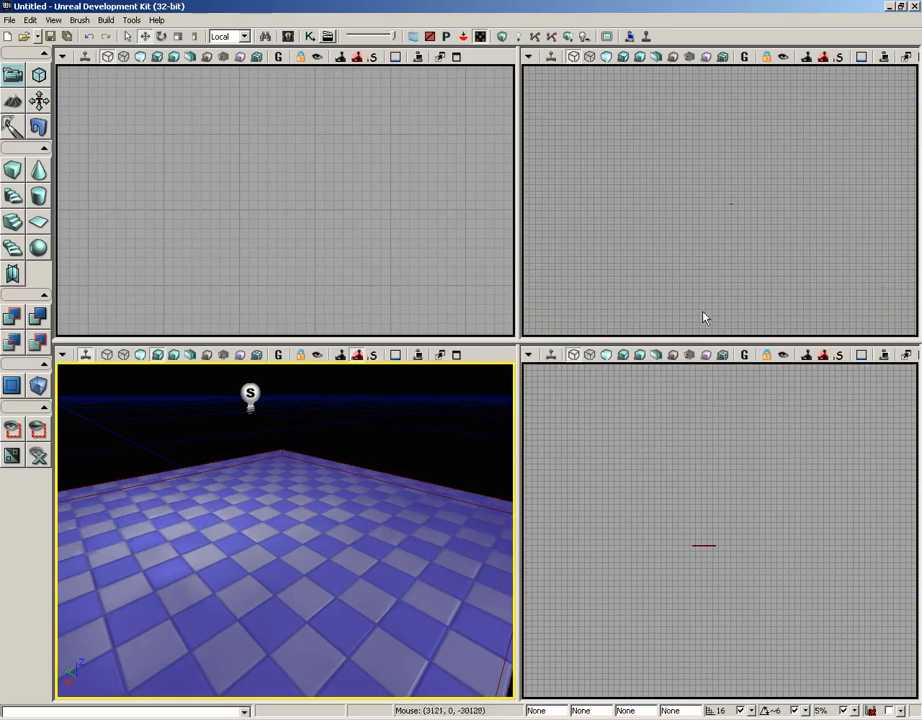
# Play-test the level from a spot on the checkered floor to check the rebuilt lighting, and exit the game
pyautogui.rightClick(216, 571)
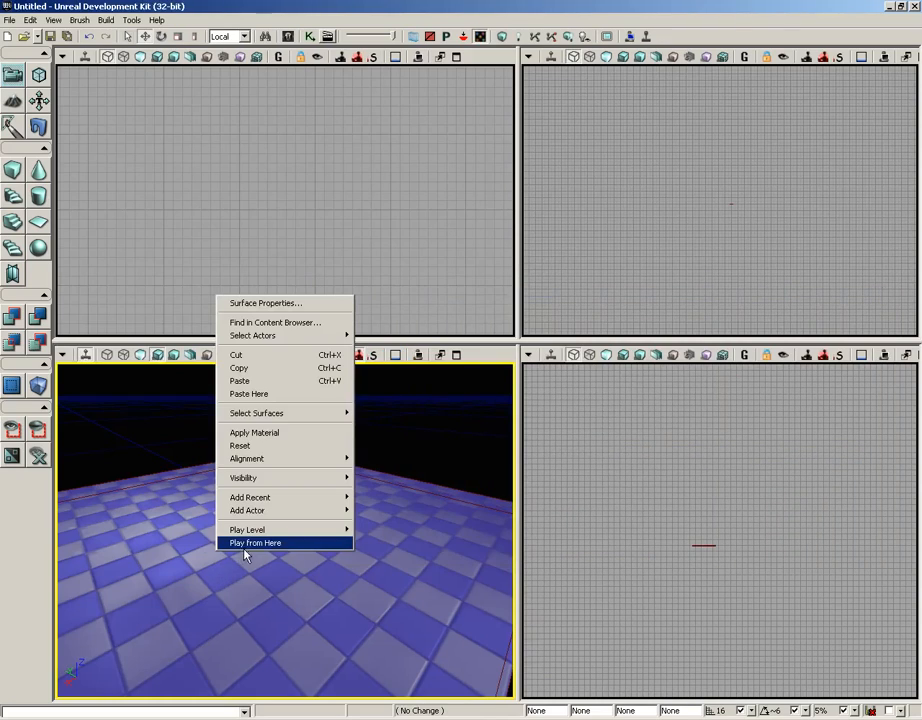
pyautogui.click(248, 545)
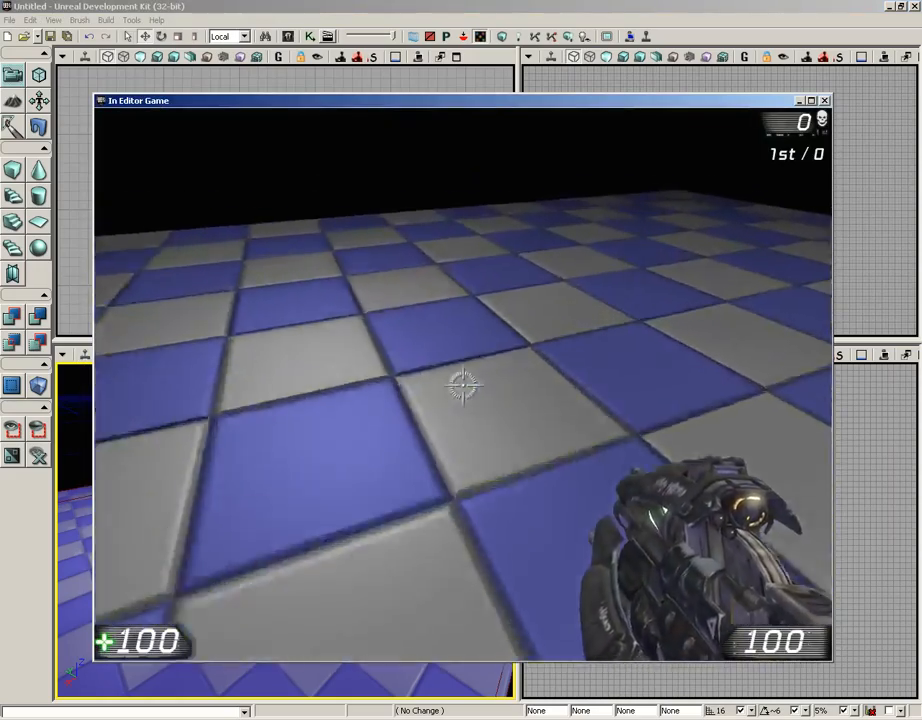
pyautogui.press('Escape')
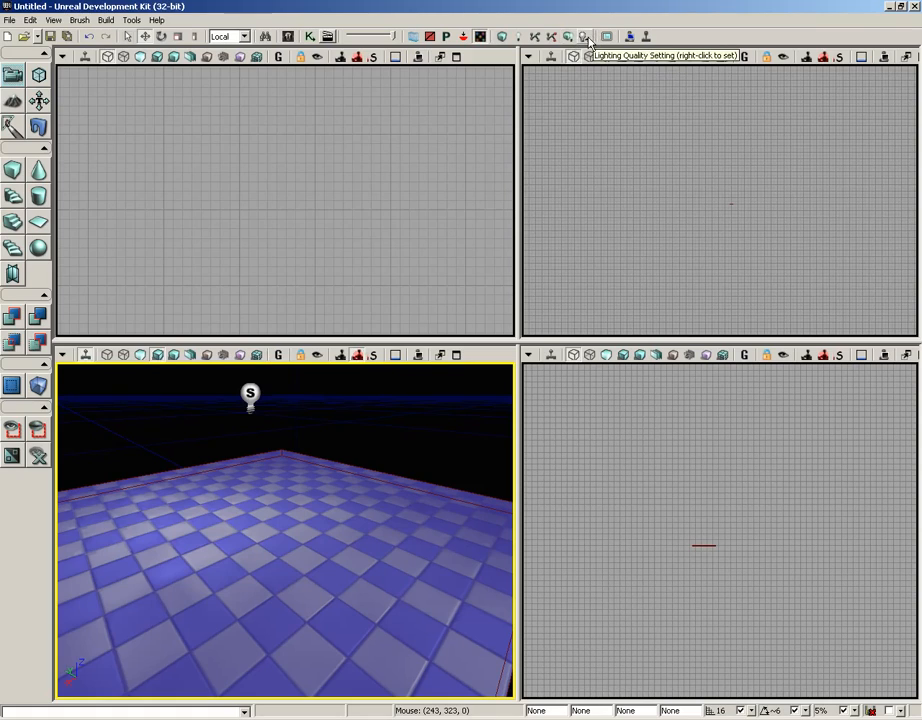
# Cycle through the lighting quality settings and set the lighting build quality to Preview
pyautogui.click(585, 40)
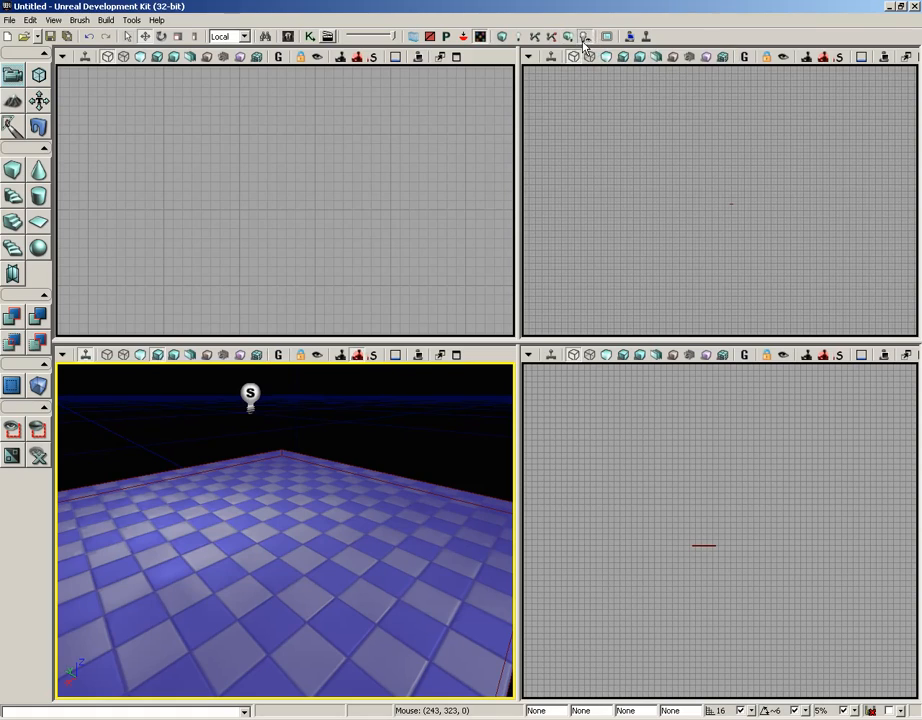
pyautogui.click(584, 42)
pyautogui.click(584, 42)
pyautogui.click(584, 42)
pyautogui.click(584, 42)
pyautogui.click(584, 40)
pyautogui.click(584, 40)
pyautogui.rightClick(583, 40)
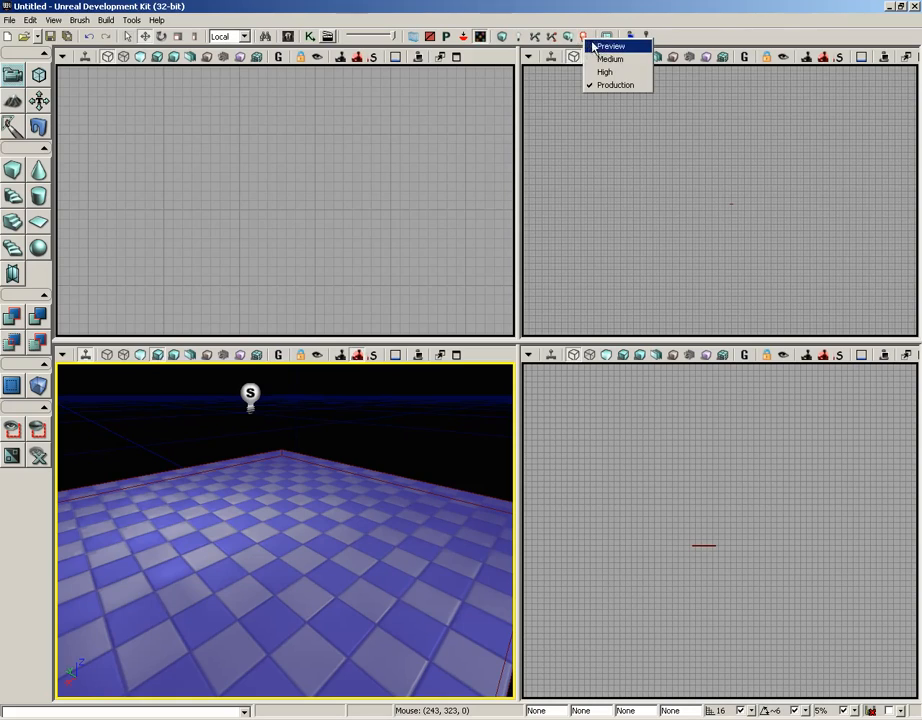
pyautogui.click(630, 47)
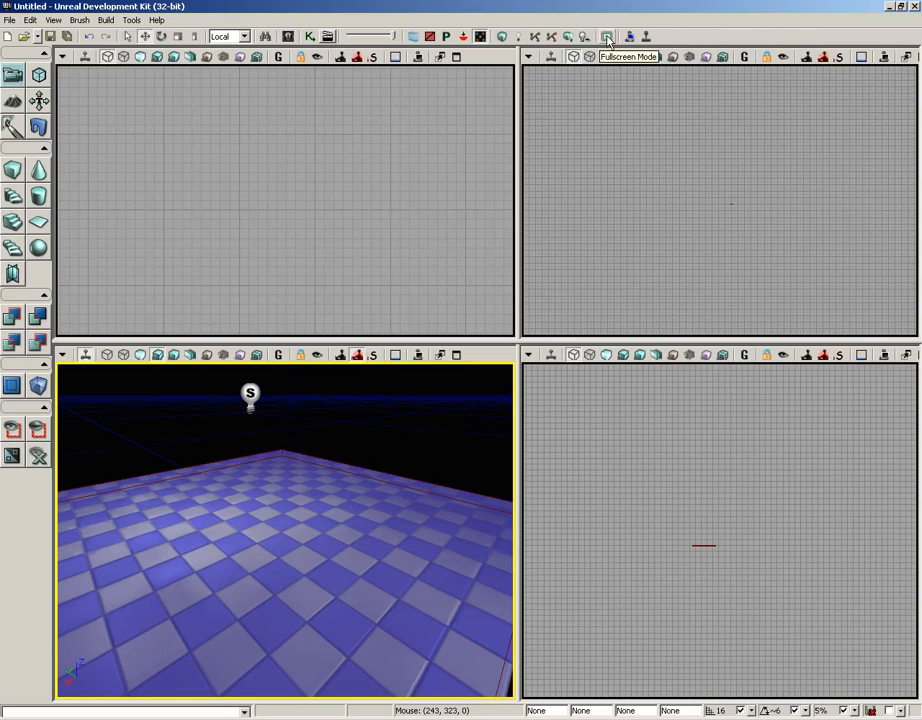
# Switch the editor to fullscreen mode and return it to the normal window
pyautogui.click(607, 38)
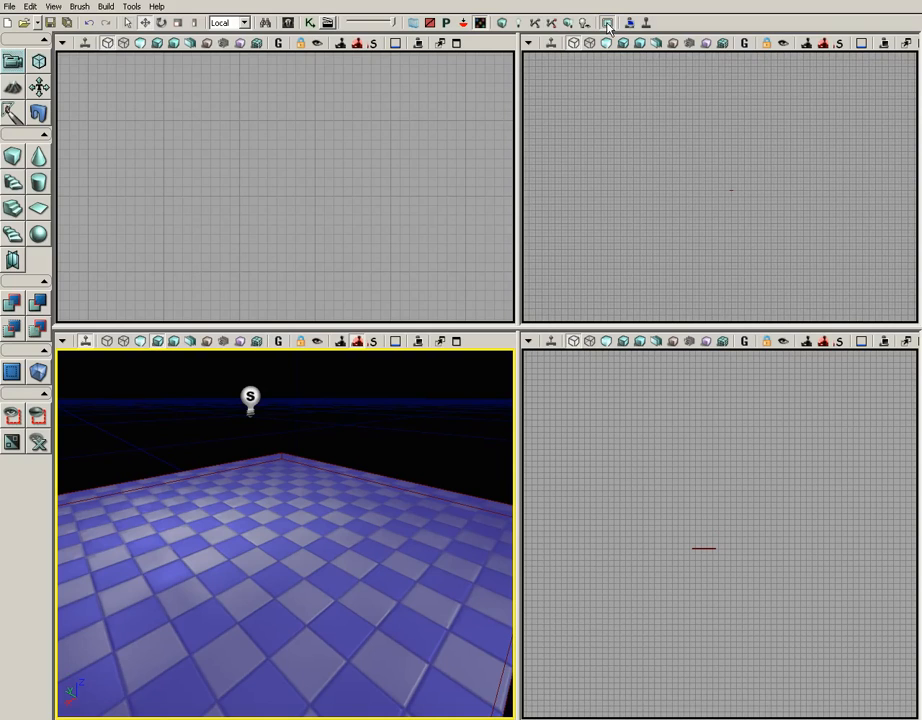
pyautogui.click(607, 24)
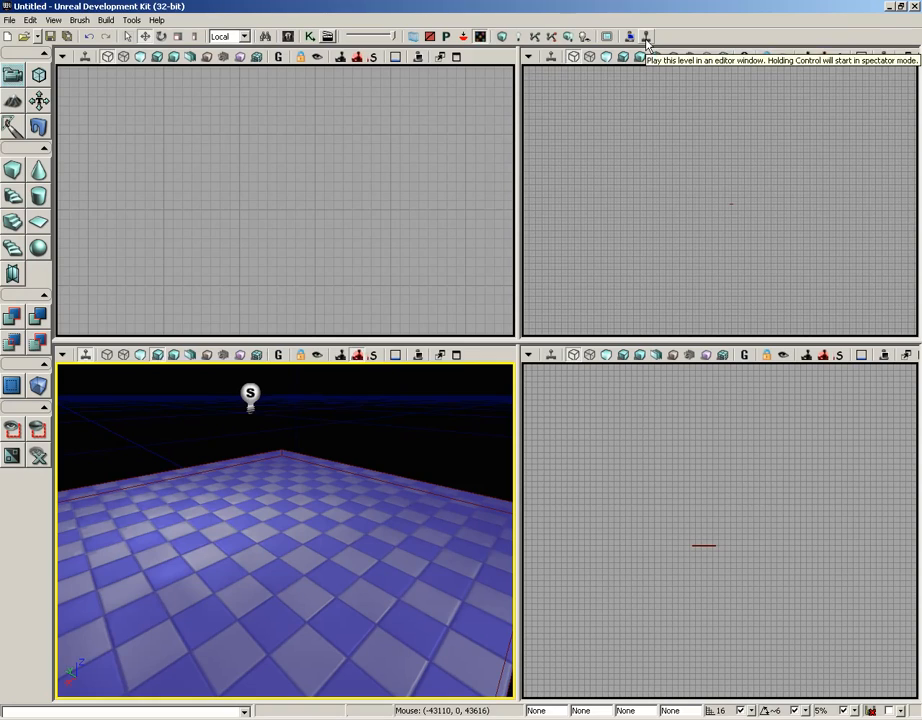
# Open the existing map VCTF-Sandstorm.udk in place of the untitled level
pyautogui.click(9, 19)
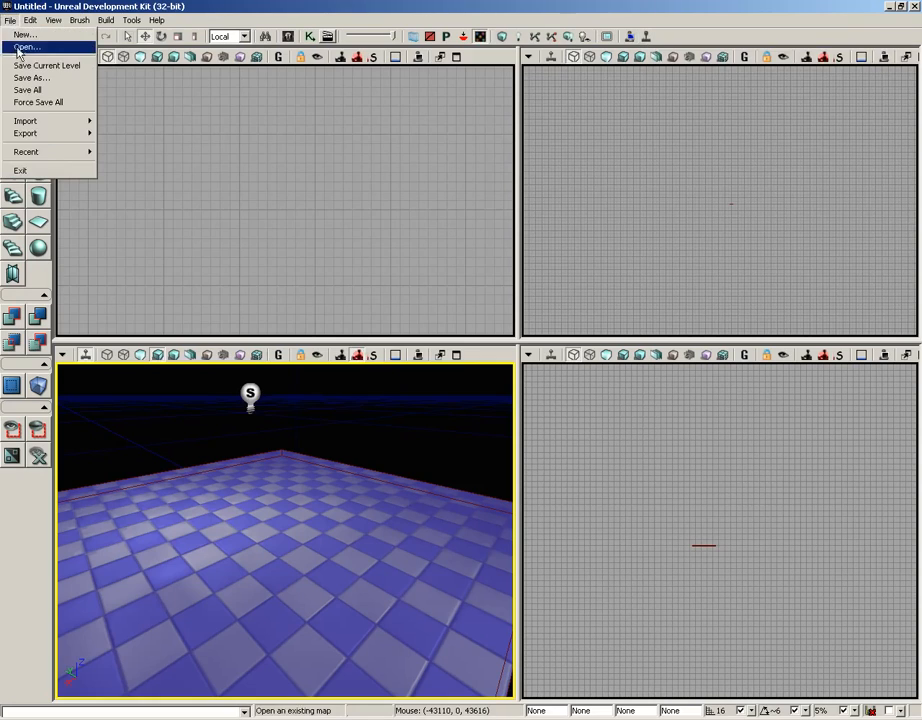
pyautogui.click(22, 47)
pyautogui.click(450, 386)
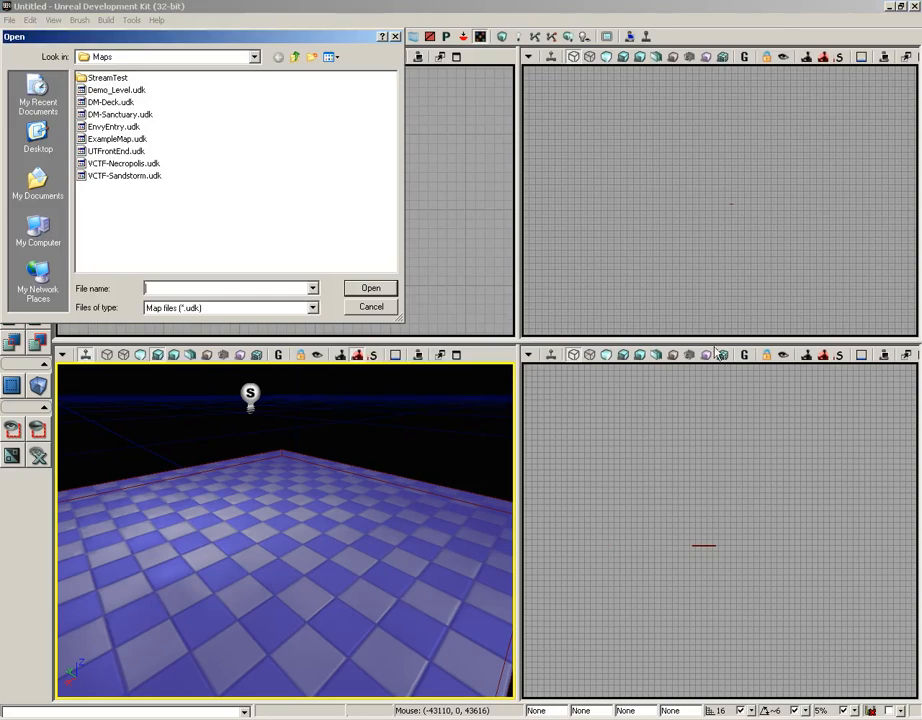
pyautogui.doubleClick(122, 175)
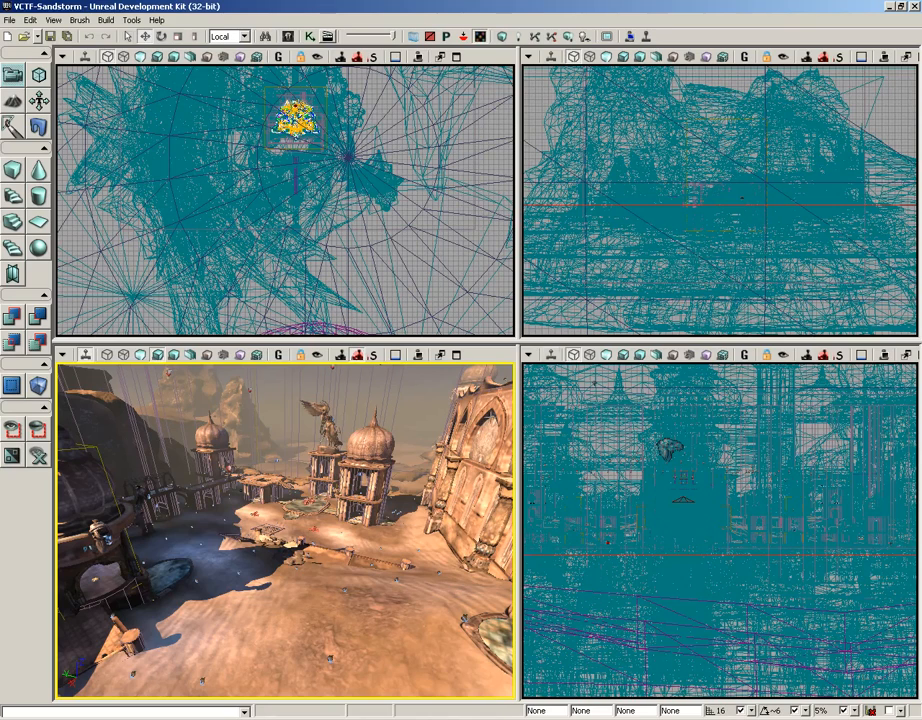
# Play the Sandstorm level in an editor window, walk through the buildings and courtyard, check the scoreboard, and exit
pyautogui.click(645, 36)
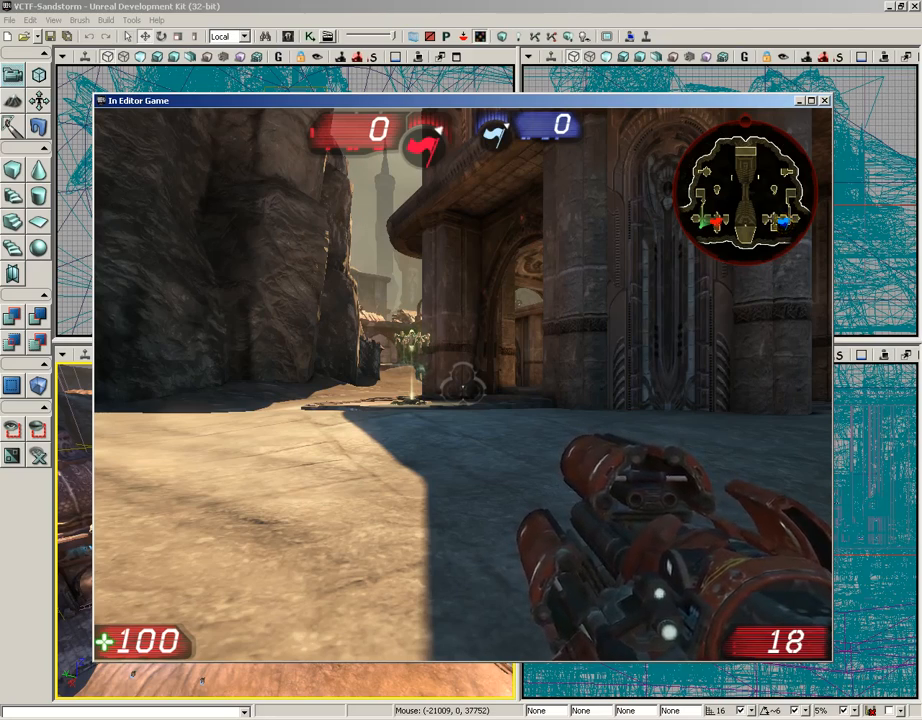
pyautogui.press('w')
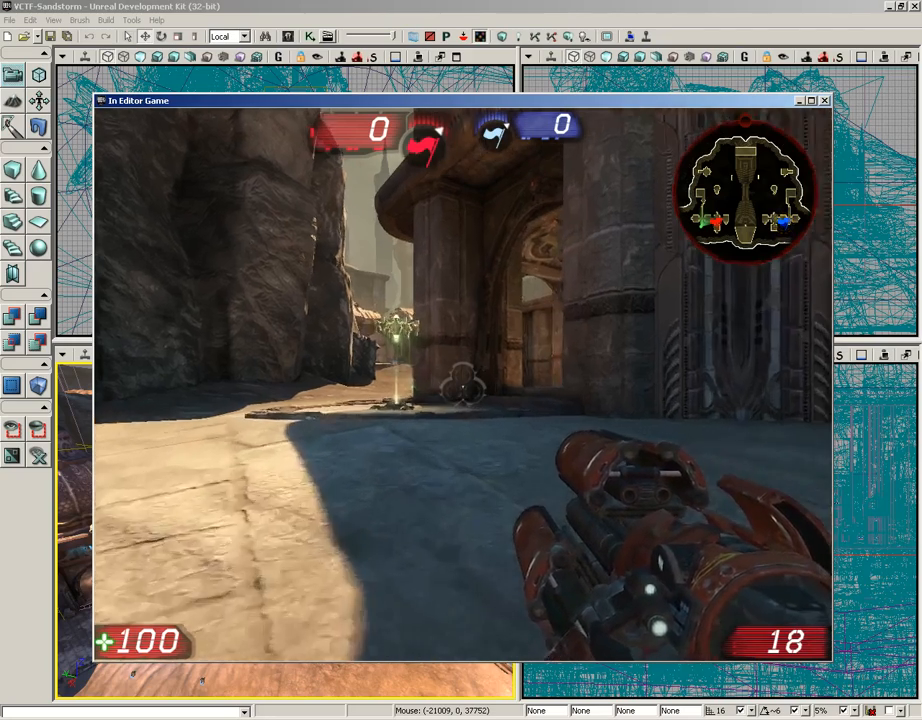
pyautogui.press('w')
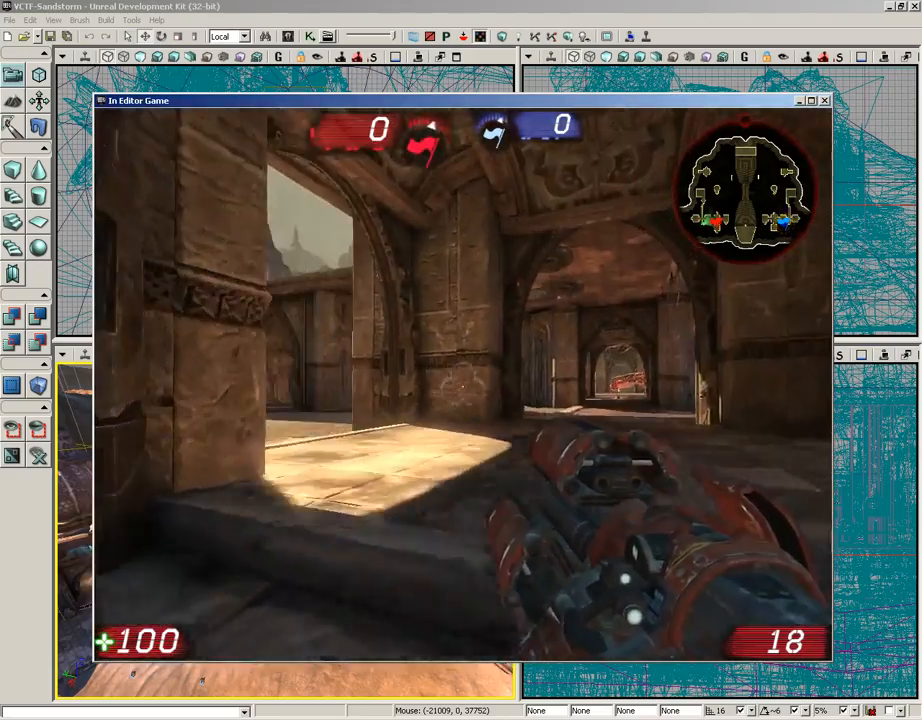
pyautogui.press('w')
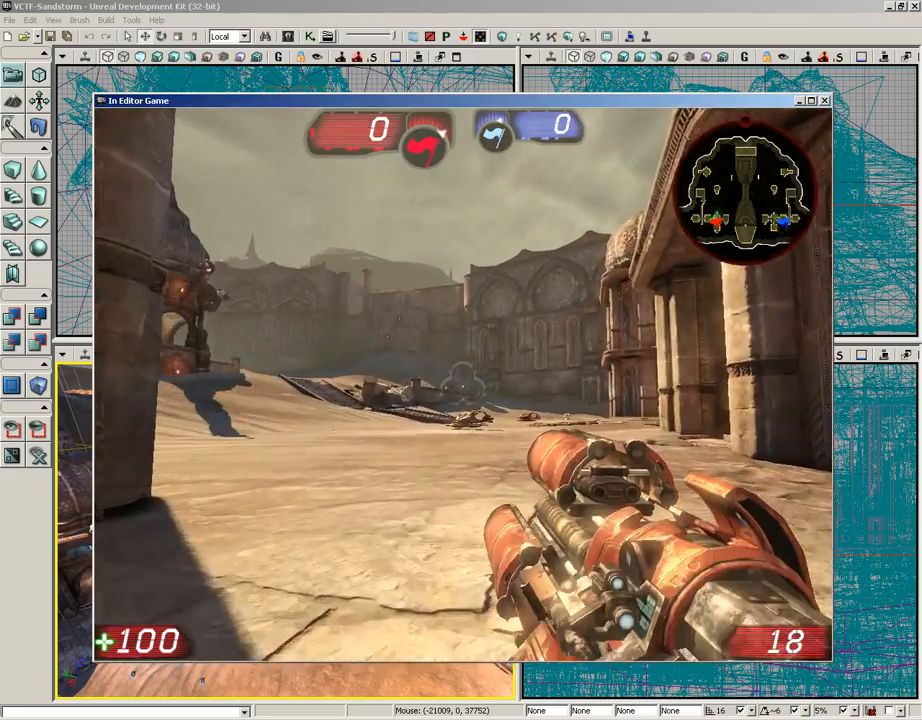
pyautogui.press('F1')
pyautogui.press('F1')
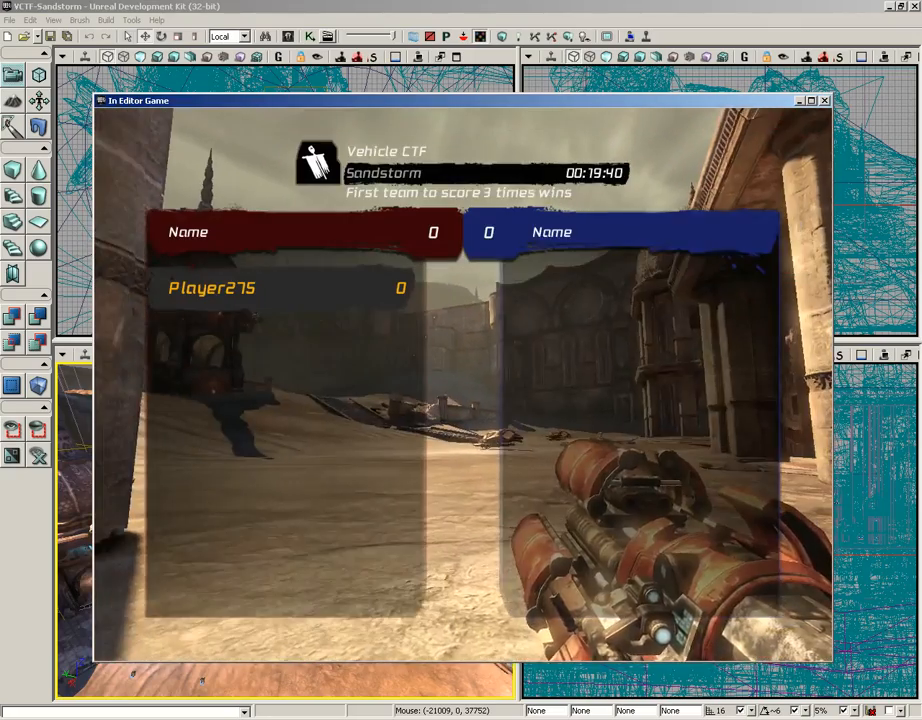
pyautogui.press('w')
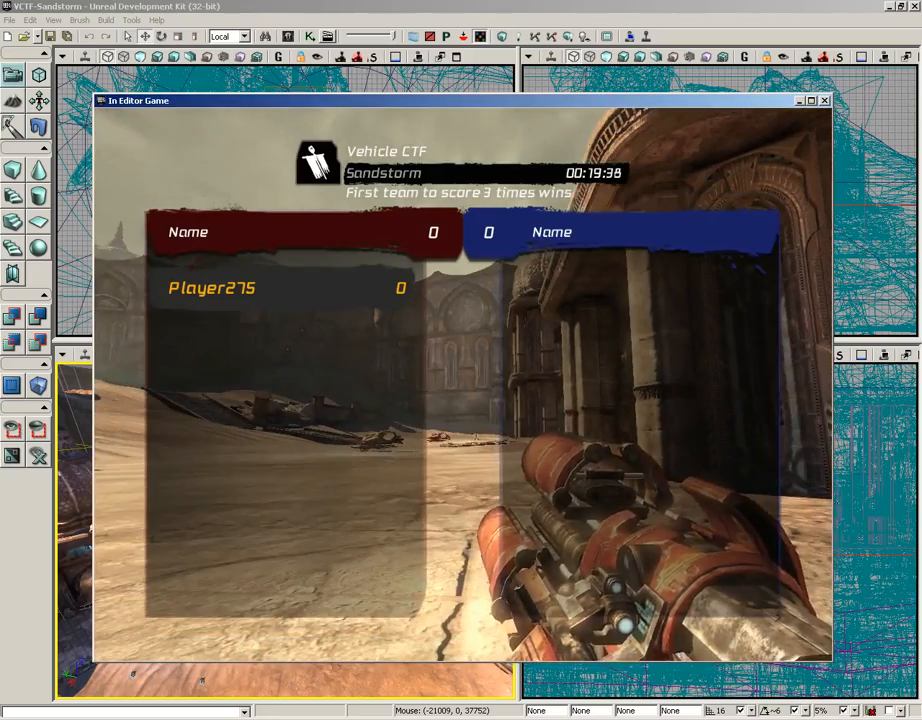
pyautogui.press('w')
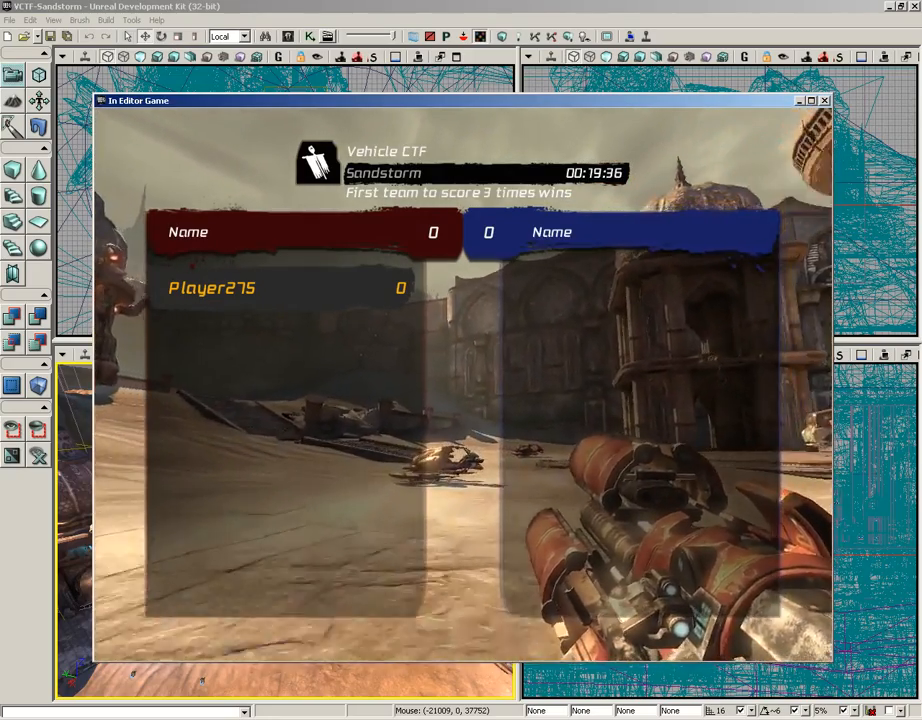
pyautogui.press('F1')
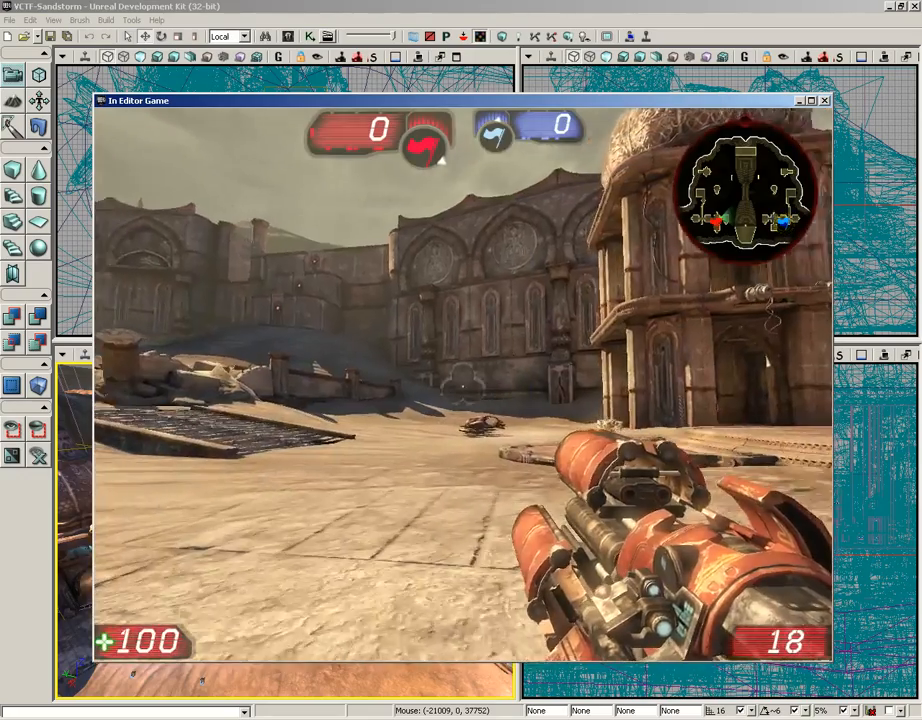
pyautogui.press('w')
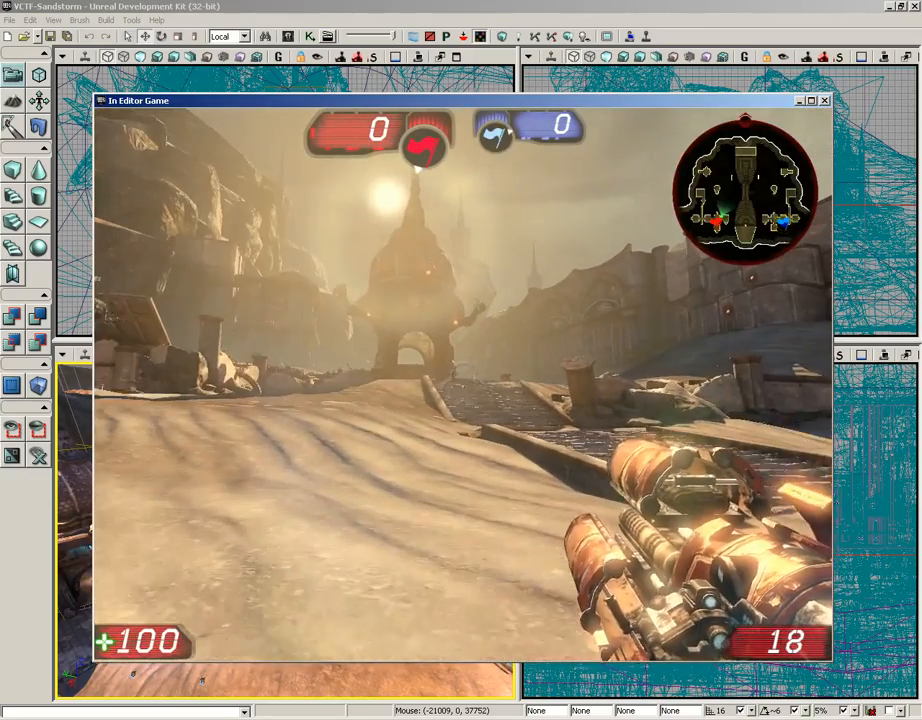
pyautogui.press('Escape')
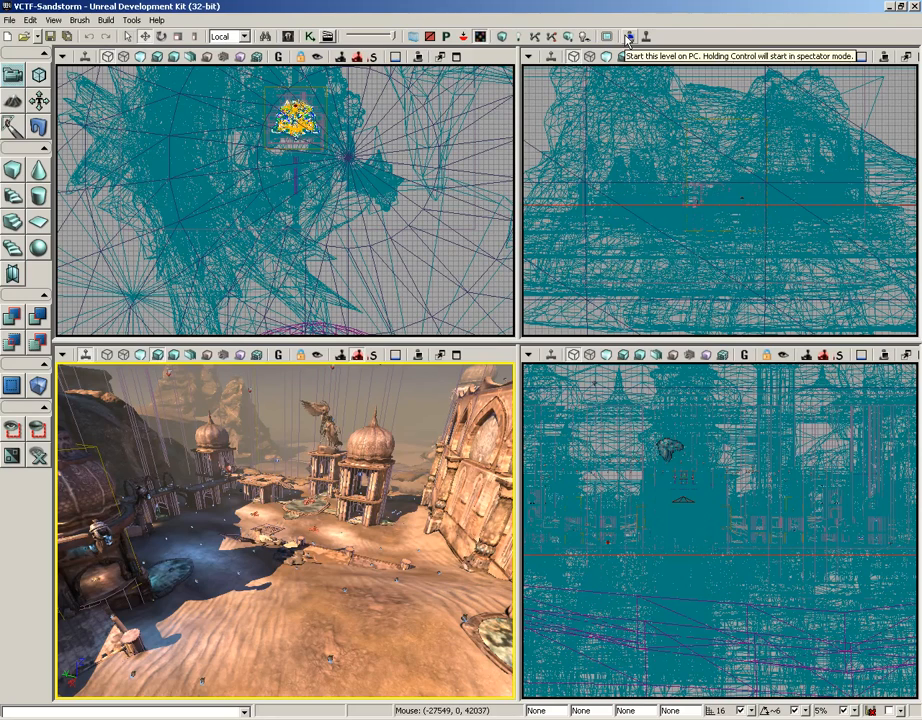
# Launch the Sandstorm level on PC without saving any of the changed packages, and start the match
pyautogui.click(628, 38)
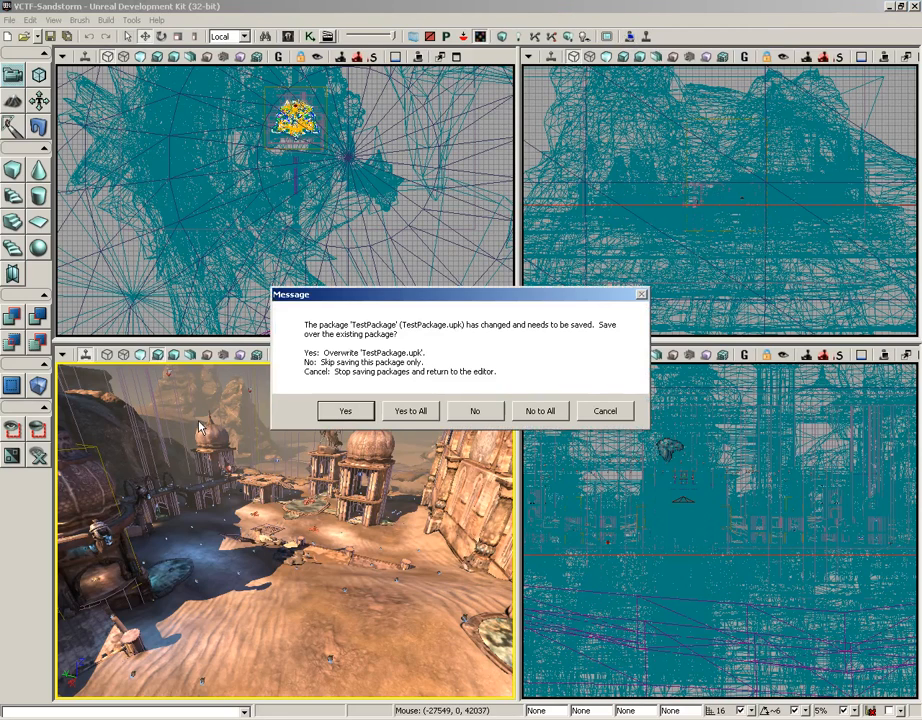
pyautogui.click(535, 411)
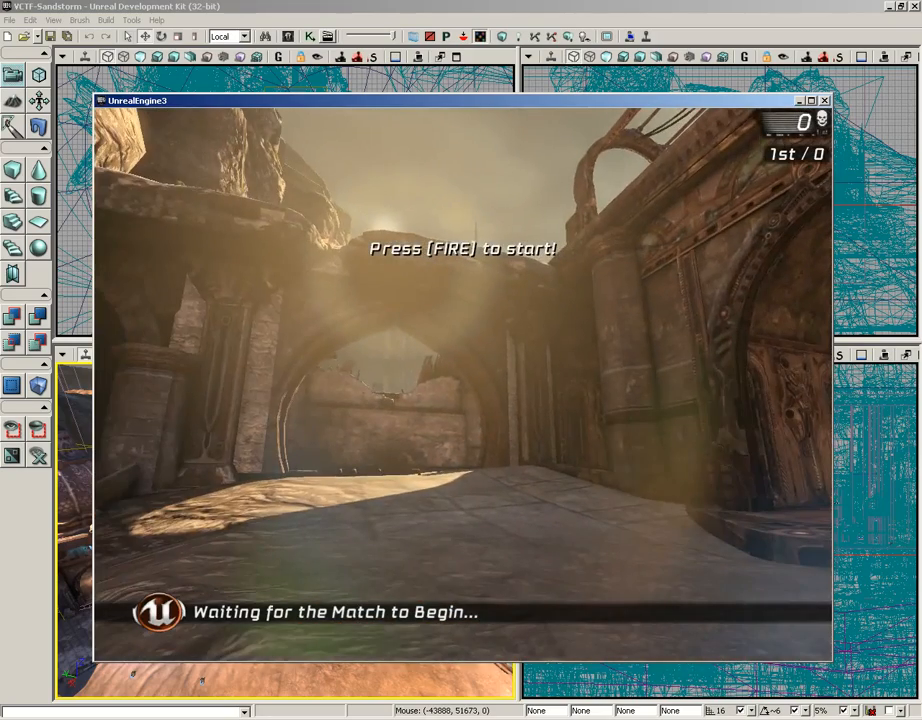
pyautogui.click(462, 384)
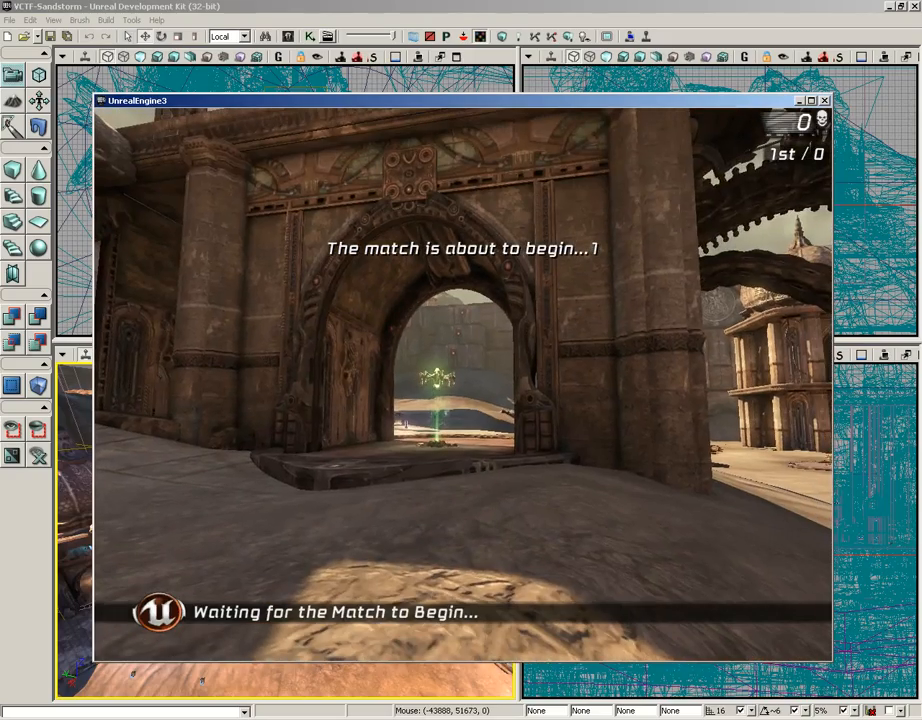
# Walk through the level during the match, check the scoreboard, fire the rocket launcher, and exit the game
pyautogui.press('w')
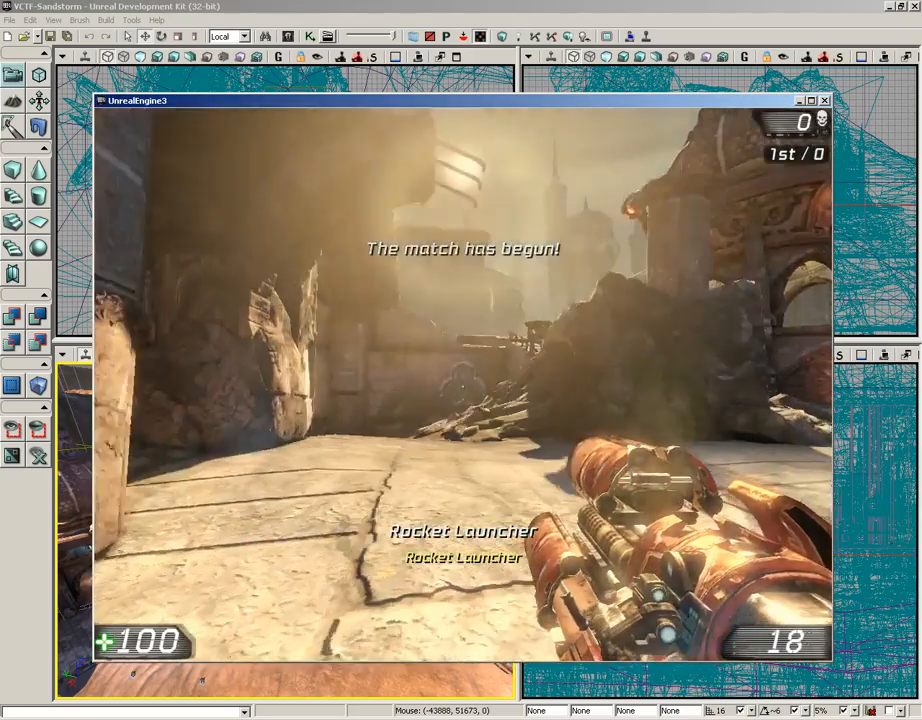
pyautogui.press('F1')
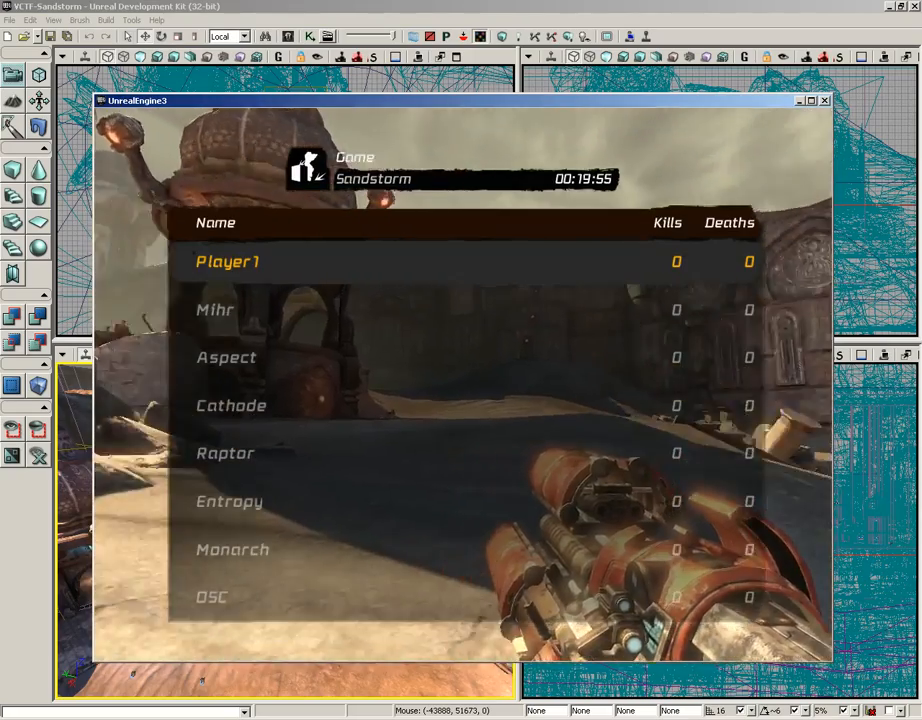
pyautogui.press('F1')
pyautogui.press('w')
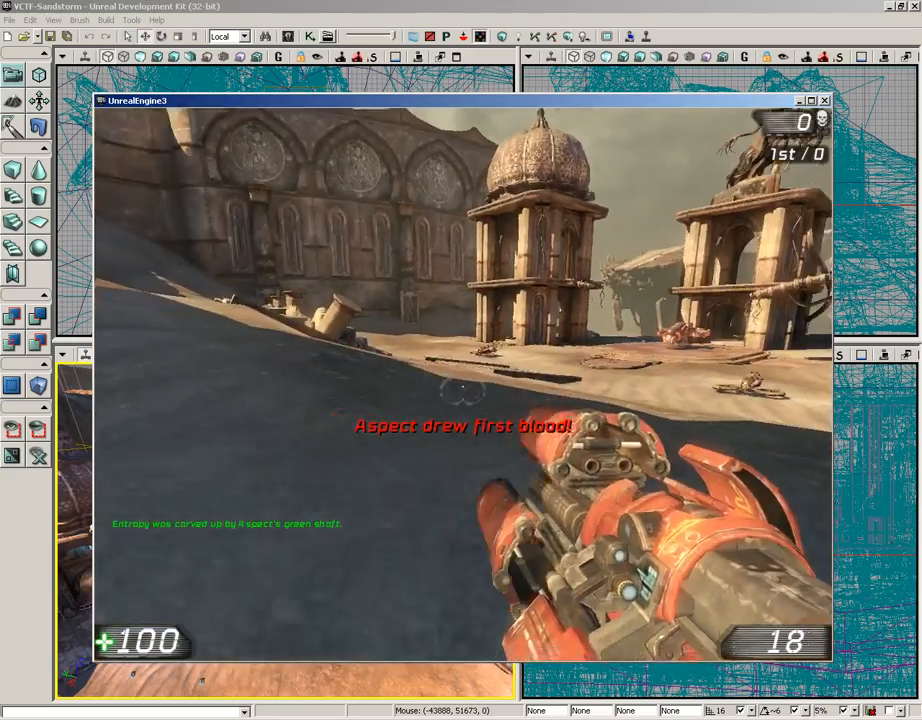
pyautogui.press('w')
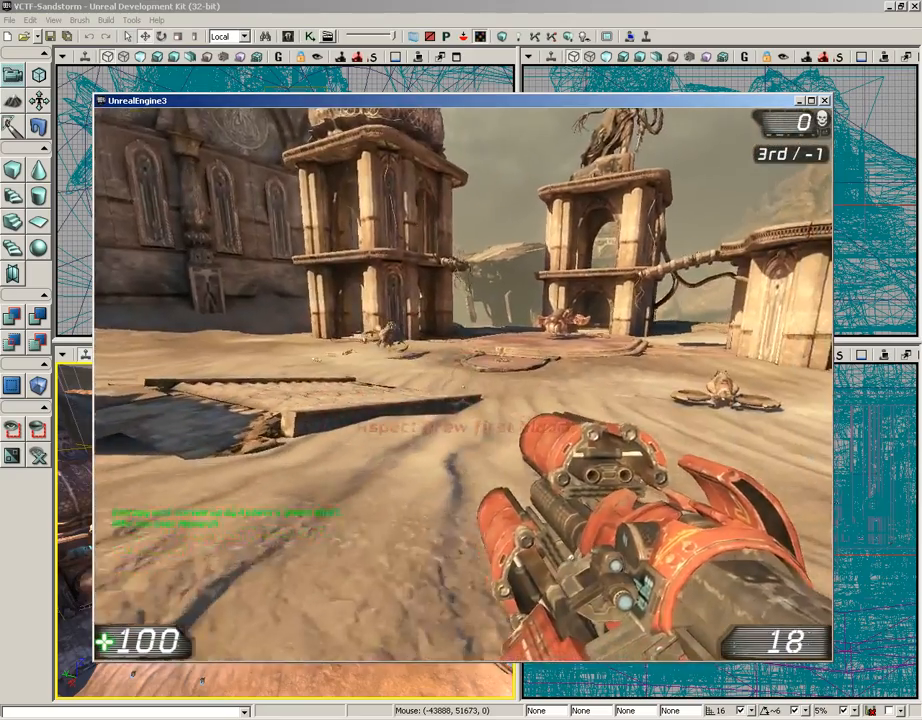
pyautogui.click(463, 384)
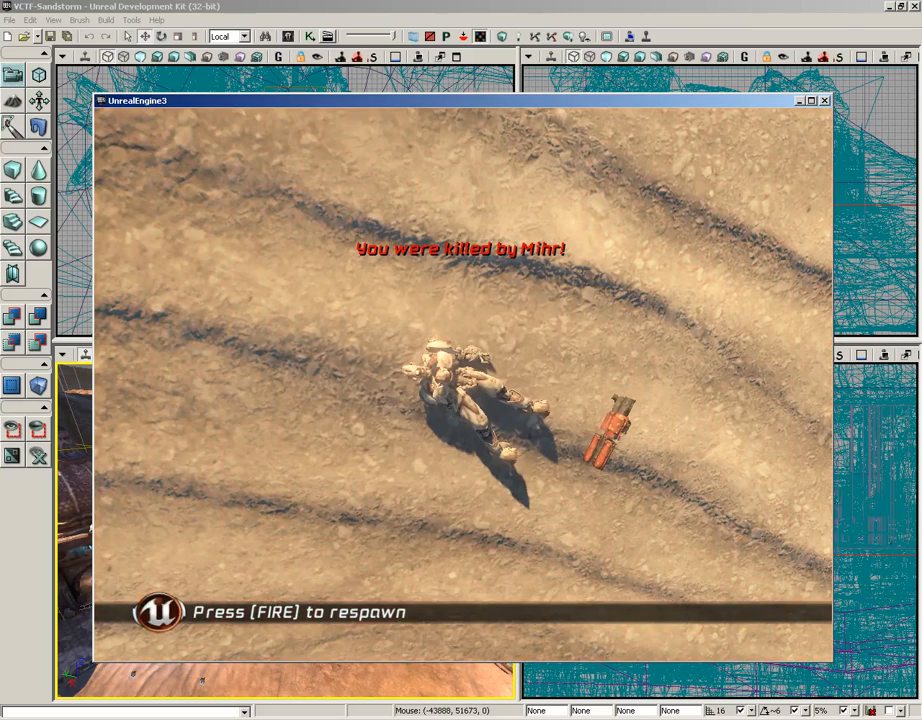
pyautogui.press('Escape')
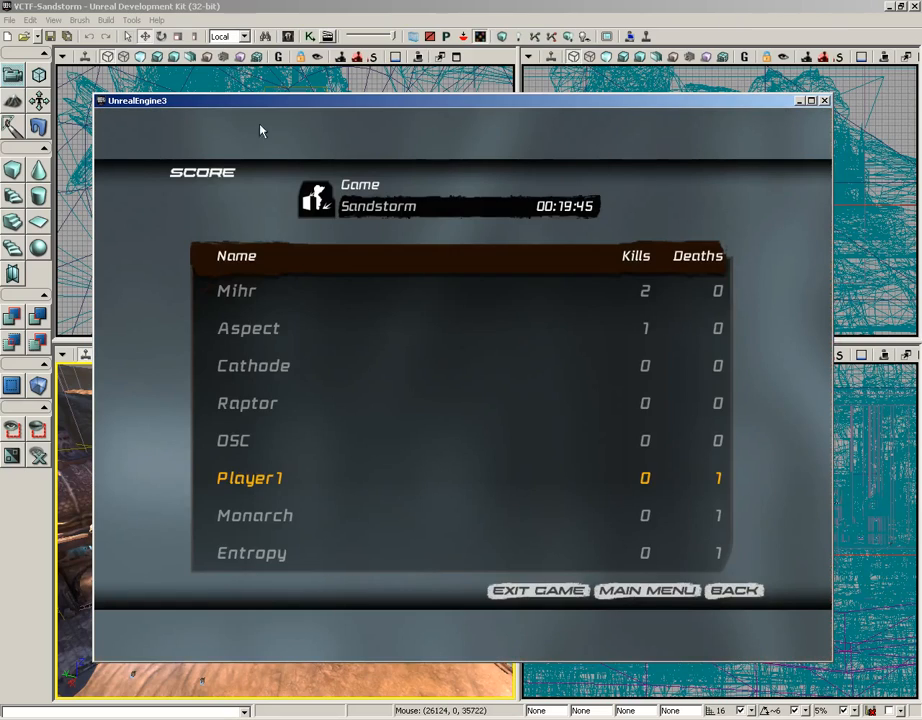
pyautogui.click(540, 591)
pyautogui.click(477, 388)
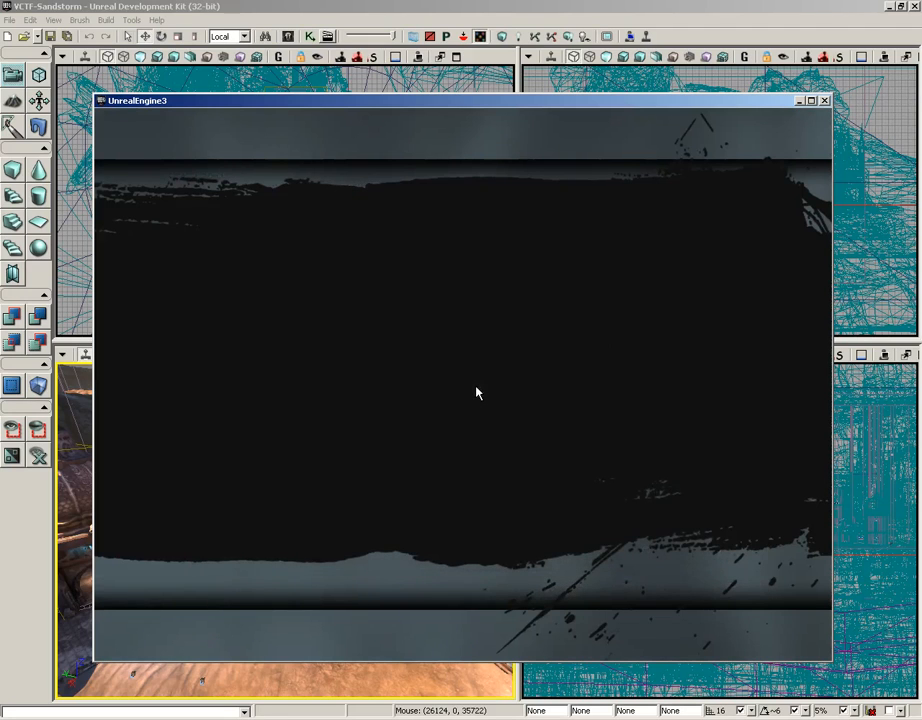